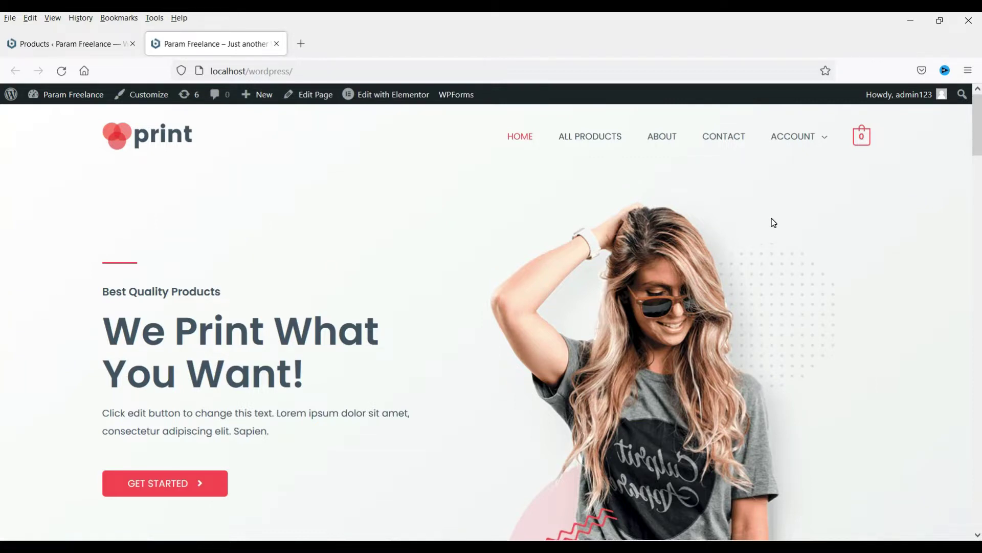
Step: Switch to the Products tab and scroll through the 11 listed mugs and T-shirts
{"action": "scroll", "coordinate": [774, 223], "scroll_direction": "down", "scroll_amount": 15}
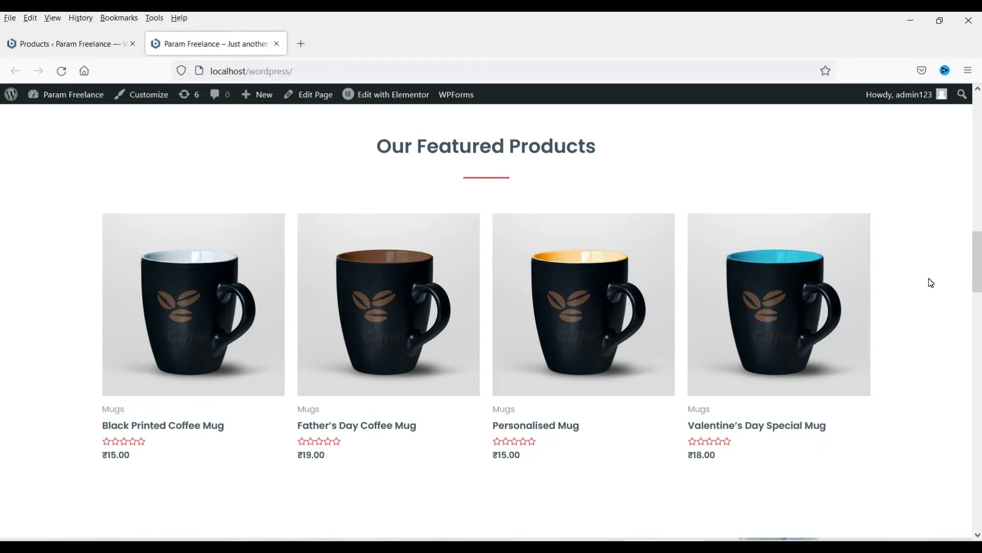
{"action": "scroll", "coordinate": [931, 283], "scroll_direction": "up", "scroll_amount": 15}
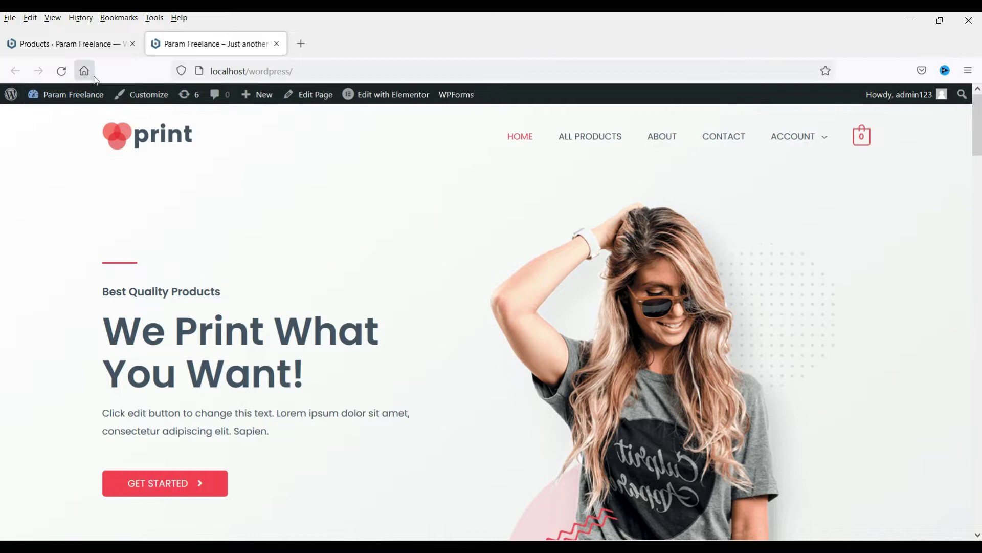
{"action": "left_click", "coordinate": [76, 43]}
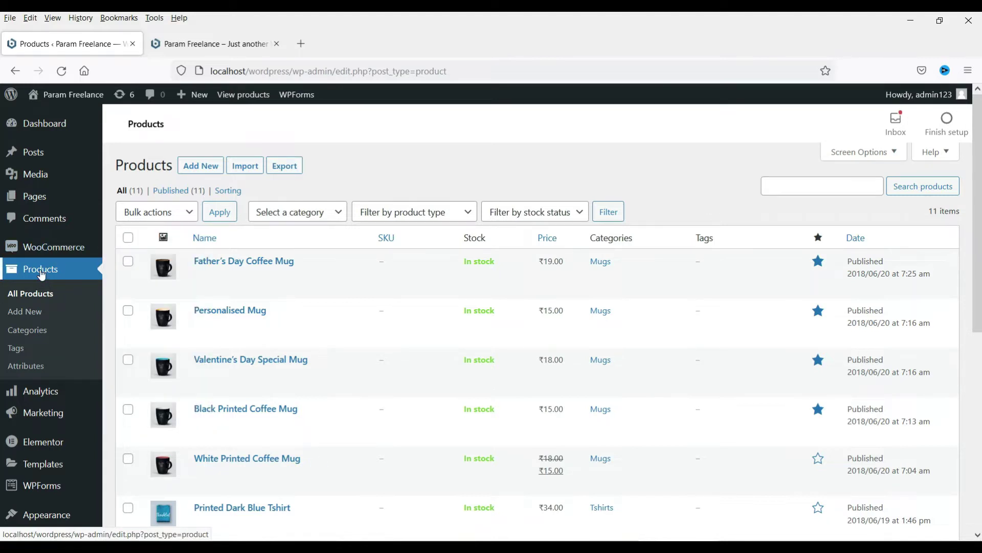
{"action": "scroll", "coordinate": [478, 257], "scroll_direction": "down", "scroll_amount": 6}
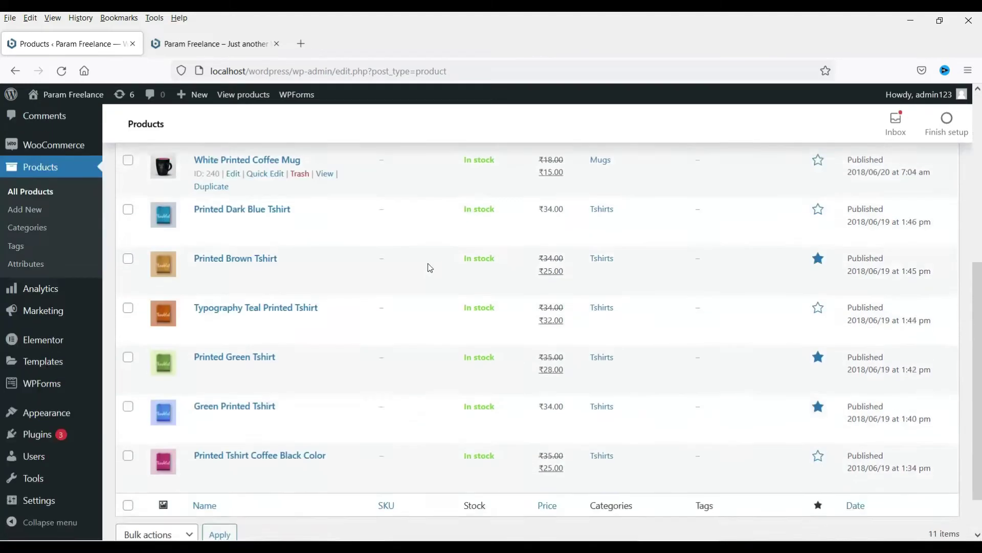
{"action": "scroll", "coordinate": [430, 267], "scroll_direction": "up", "scroll_amount": 6}
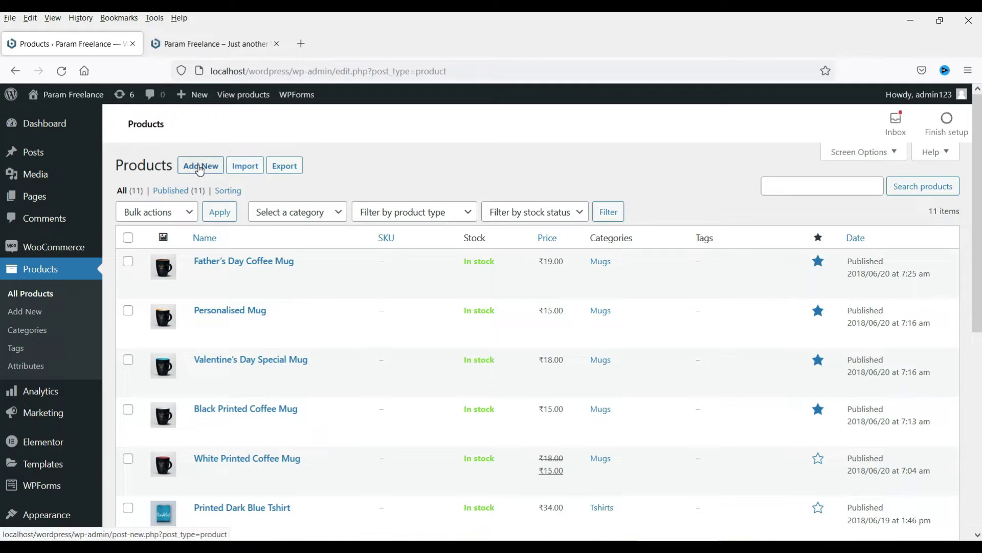
Step: Start a new product titled 'New Shirt 1'
{"action": "left_click", "coordinate": [200, 168]}
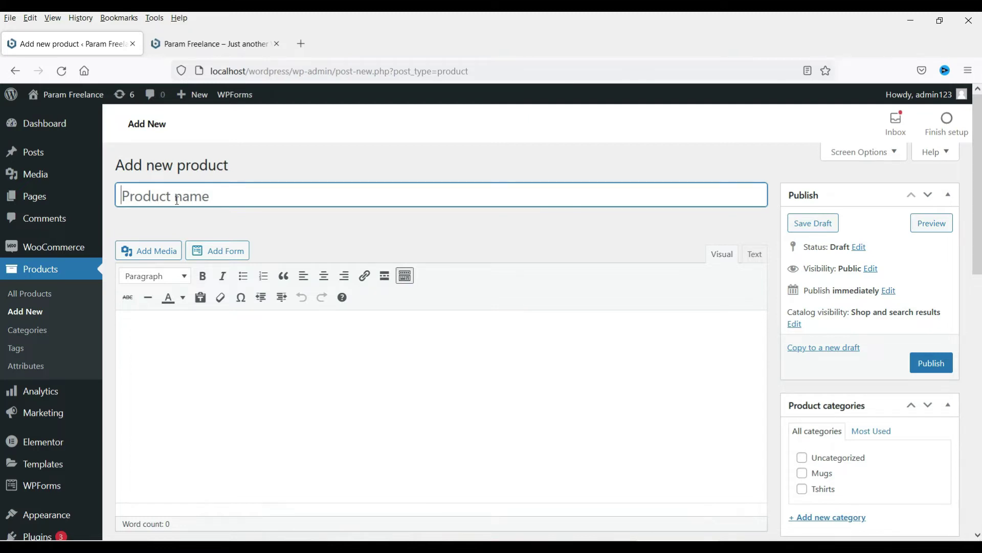
{"action": "type", "text": "S"}
{"action": "key", "text": "BackSpace"}
{"action": "type", "text": "New Shi"}
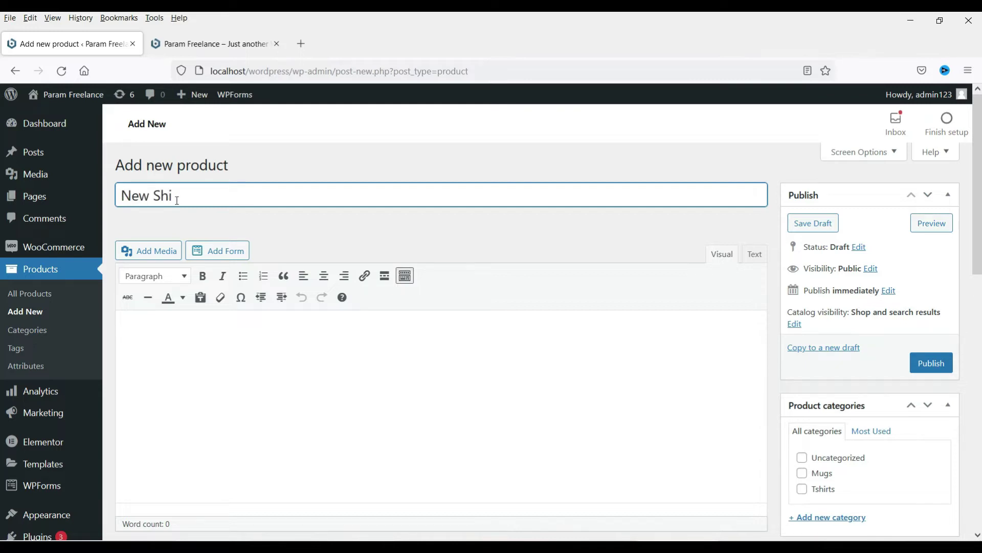
{"action": "type", "text": "rt 1"}
{"action": "key", "text": "Tab"}
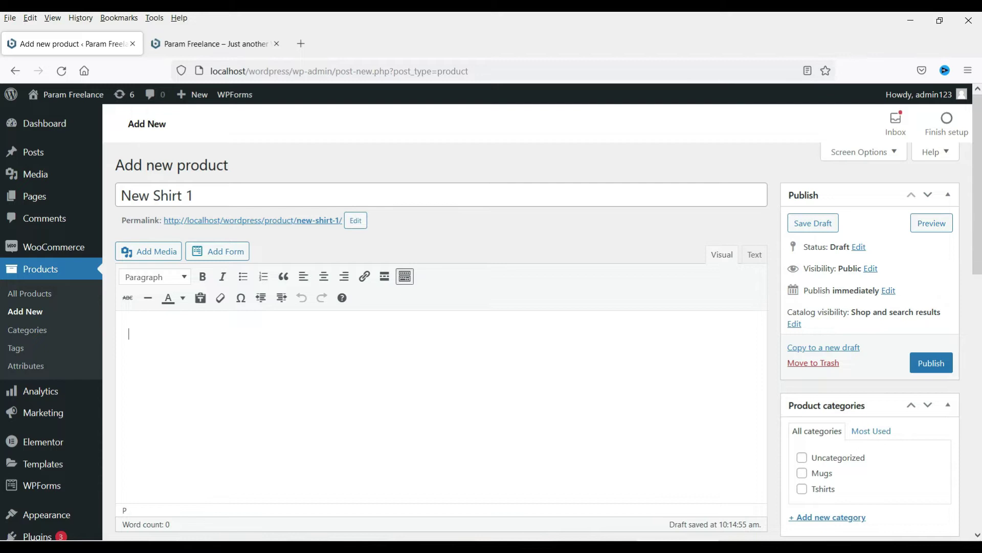
Step: Paste the description and split the Fit Type and following lines into their own bullets
{"action": "type", "text": "Care Instructions: Machine Wash Fit Type: Regular Regular fit and Full sleeve shirt Pattern - Printed Men’s Formal Shirt Double yoke for extra durability & stiffness; Patch pocket at chest Machine wash Material: 100% Cotton"}
{"action": "left_click", "coordinate": [340, 319]}
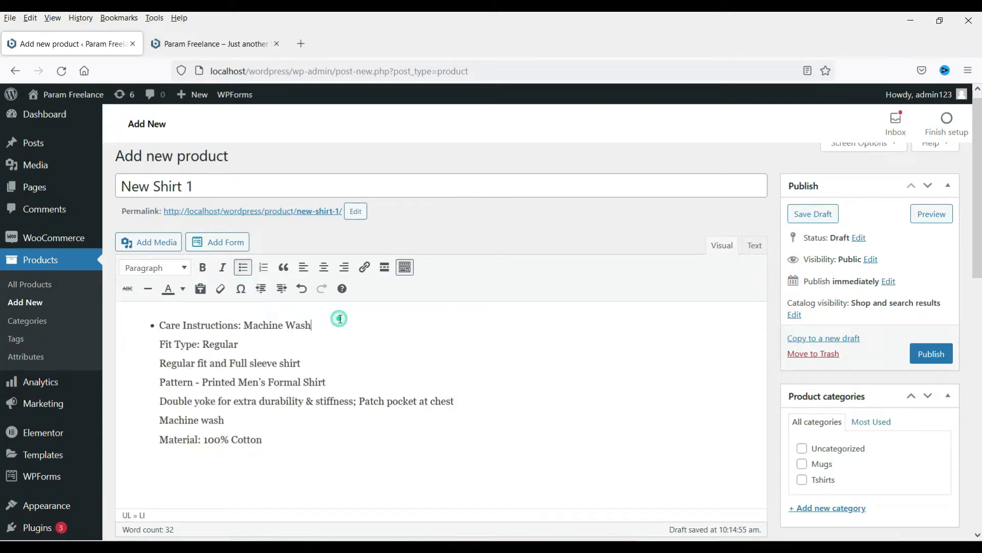
{"action": "key", "text": "Delete"}
{"action": "key", "text": "Return"}
{"action": "left_click", "coordinate": [305, 351]}
{"action": "key", "text": "Delete"}
{"action": "key", "text": "Return"}
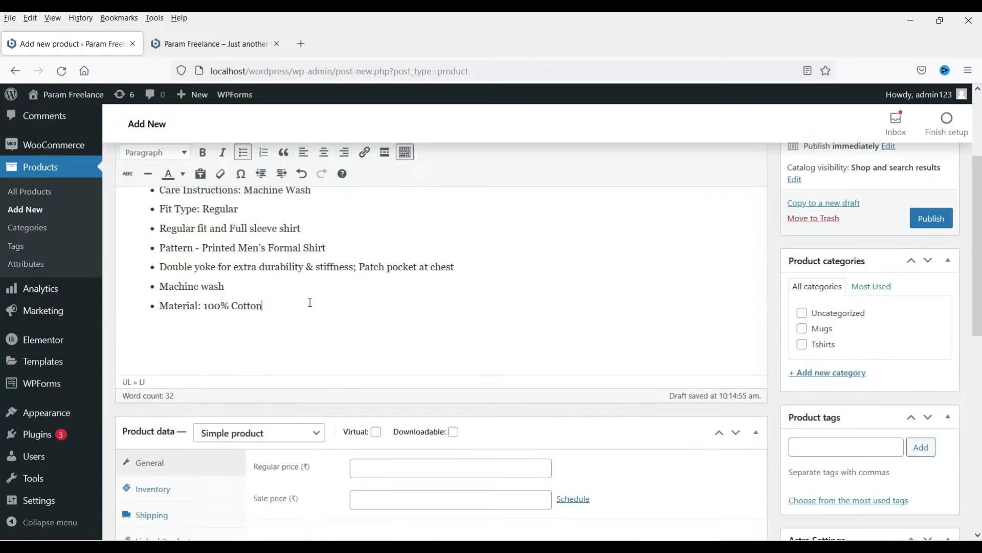
Step: Keep the product type as Simple product, with regular price 500 and sale price 400
{"action": "scroll", "coordinate": [310, 303], "scroll_direction": "down", "scroll_amount": 3}
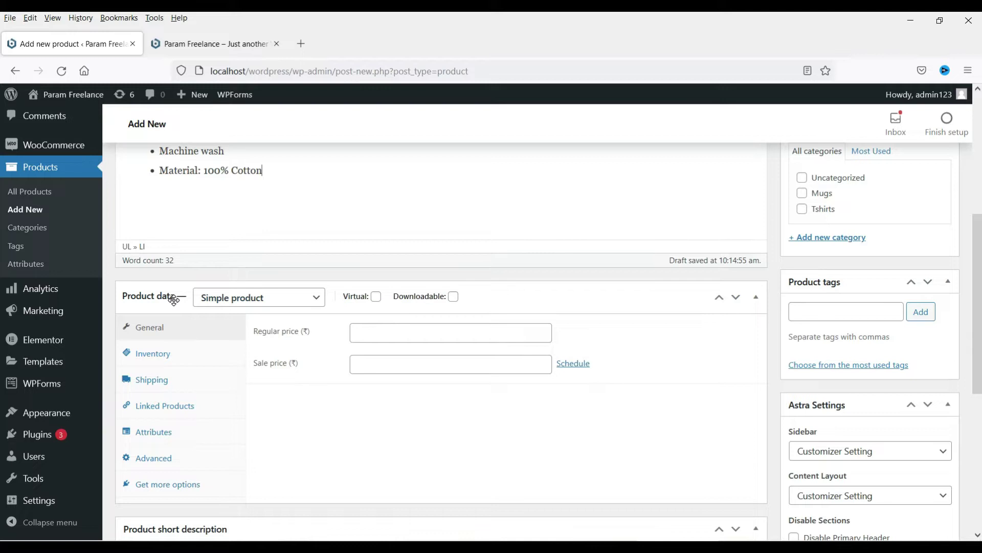
{"action": "left_click", "coordinate": [317, 300]}
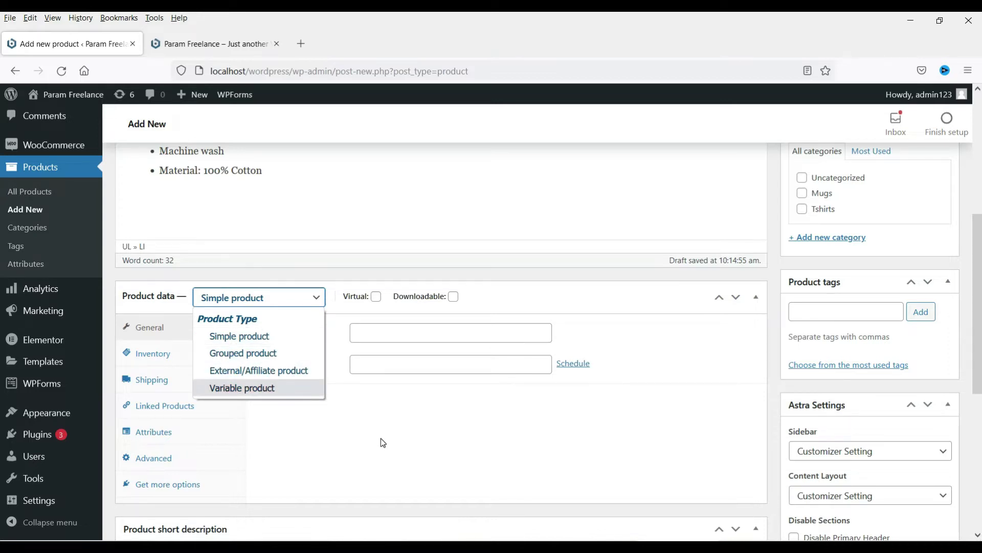
{"action": "left_click", "coordinate": [376, 329]}
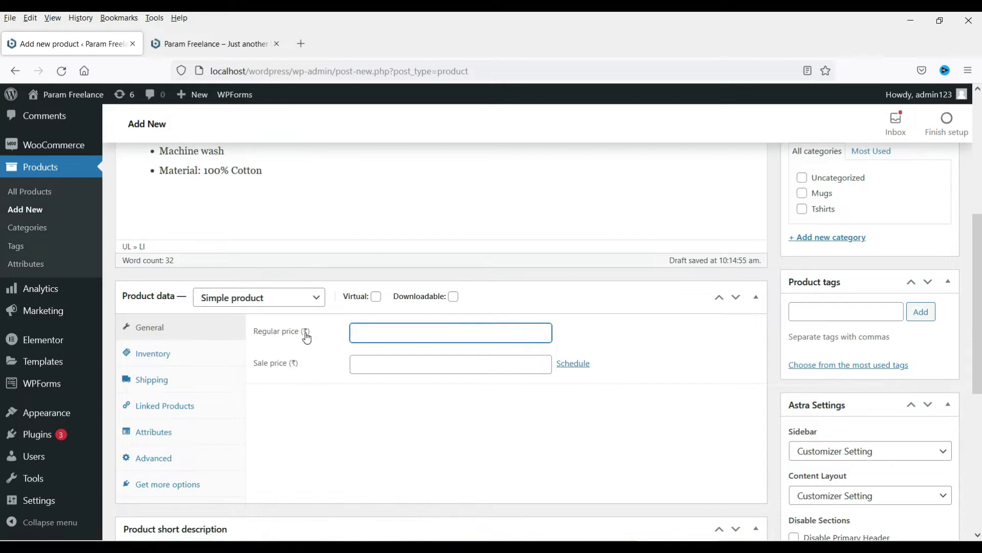
{"action": "left_click", "coordinate": [400, 336]}
{"action": "type", "text": "500"}
{"action": "left_click", "coordinate": [378, 364]}
{"action": "type", "text": "400"}
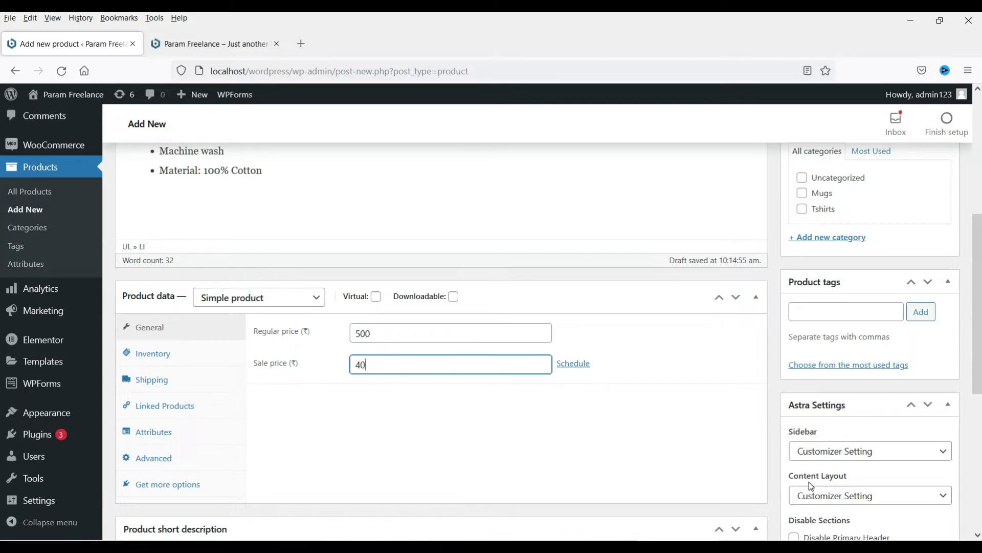
{"action": "left_click", "coordinate": [637, 461]}
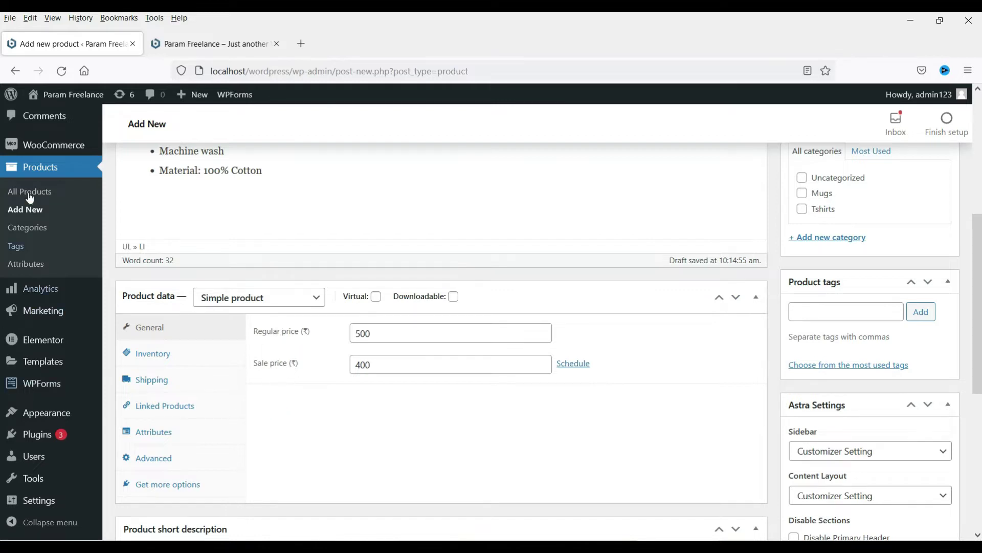
{"action": "mouse_move", "coordinate": [57, 150]}
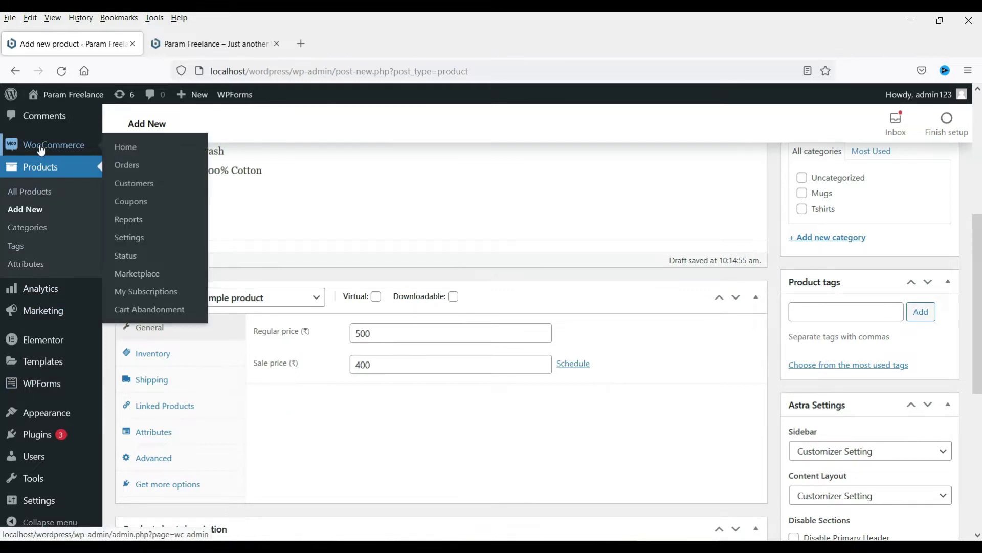
Step: Open WooCommerce Settings in a new tab, confirm Indian rupee (₹) currency, and return
{"action": "right_click", "coordinate": [128, 246]}
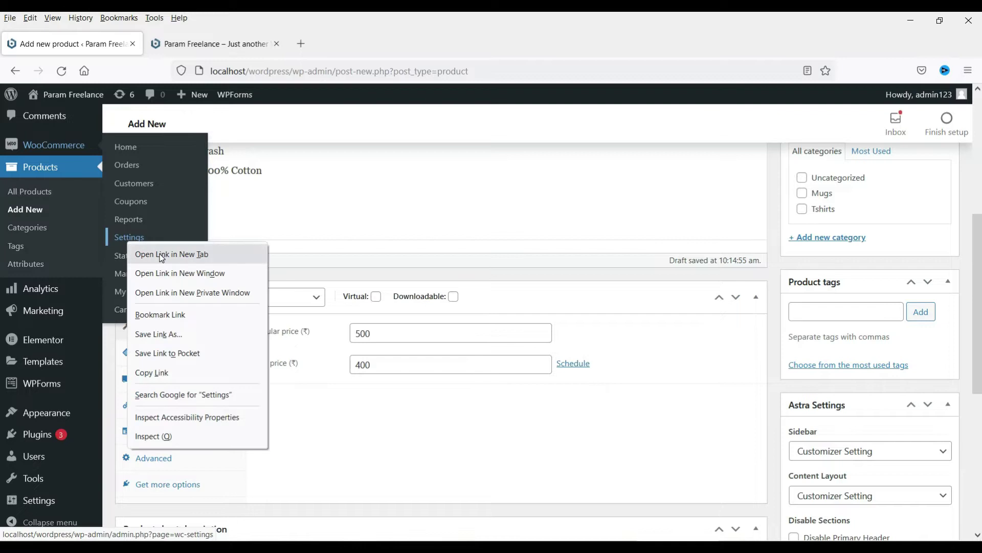
{"action": "left_click", "coordinate": [158, 252]}
{"action": "left_click", "coordinate": [223, 38]}
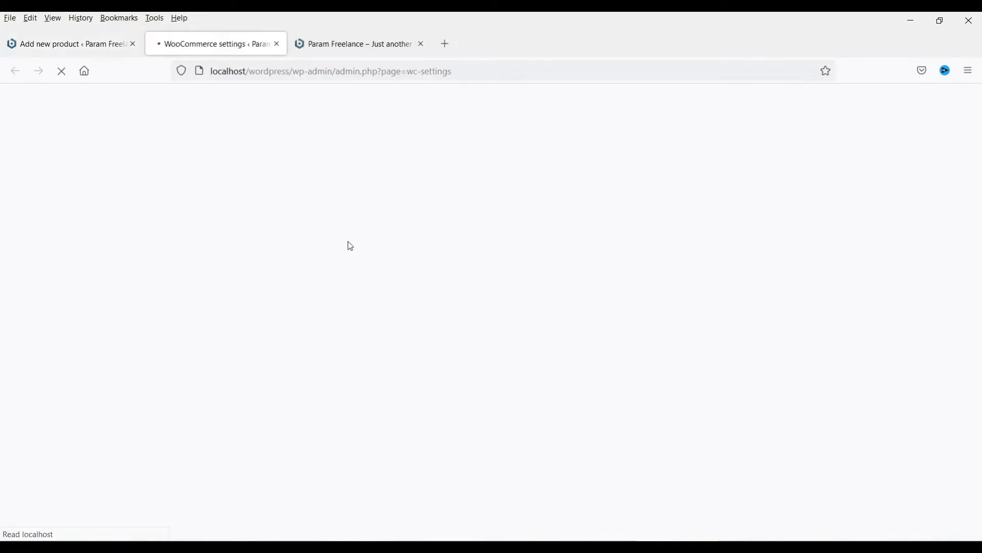
{"action": "scroll", "coordinate": [191, 285], "scroll_direction": "down", "scroll_amount": 10}
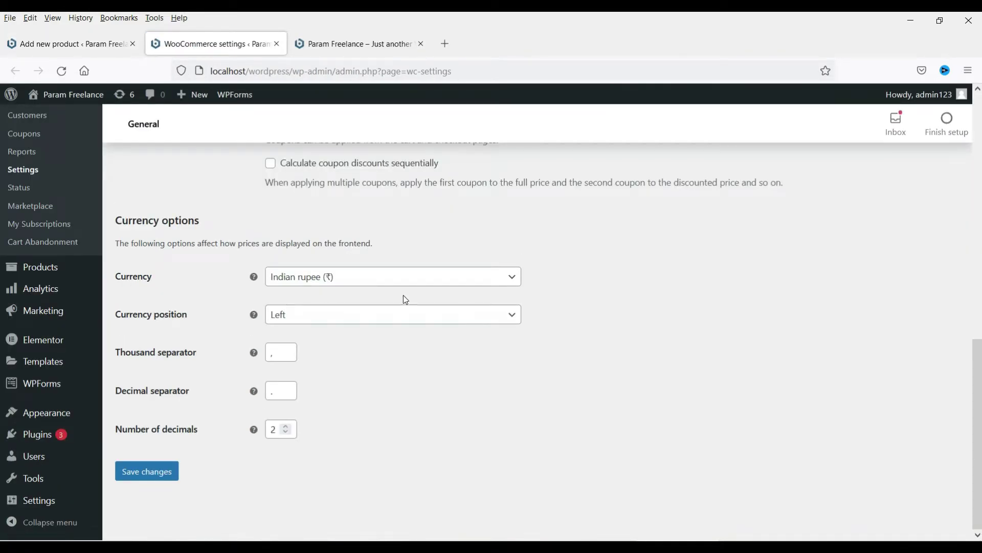
{"action": "left_click", "coordinate": [393, 280]}
{"action": "left_click", "coordinate": [673, 317]}
{"action": "left_click", "coordinate": [69, 43]}
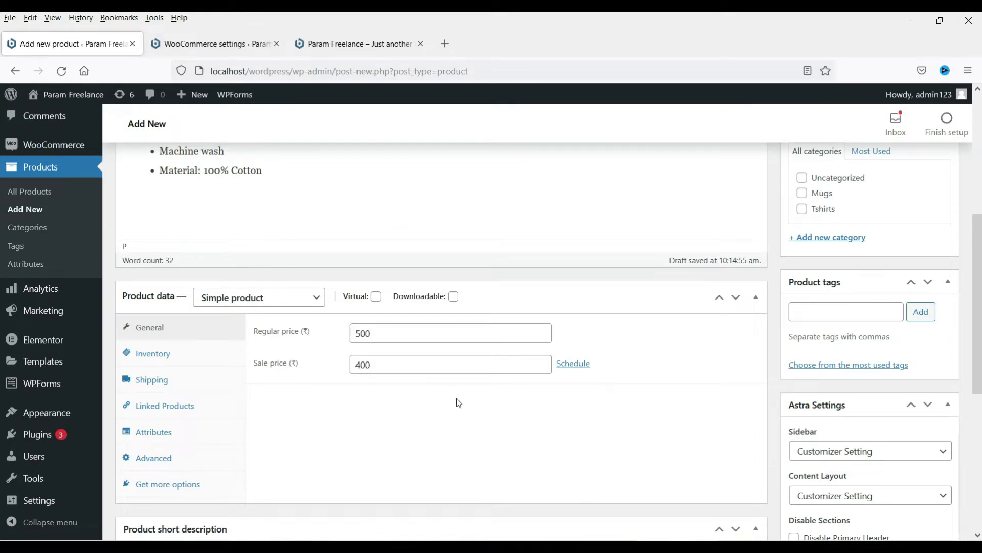
Step: Schedule the sale price from 2021-11-22 to 2021-11-29
{"action": "scroll", "coordinate": [459, 402], "scroll_direction": "down", "scroll_amount": 3}
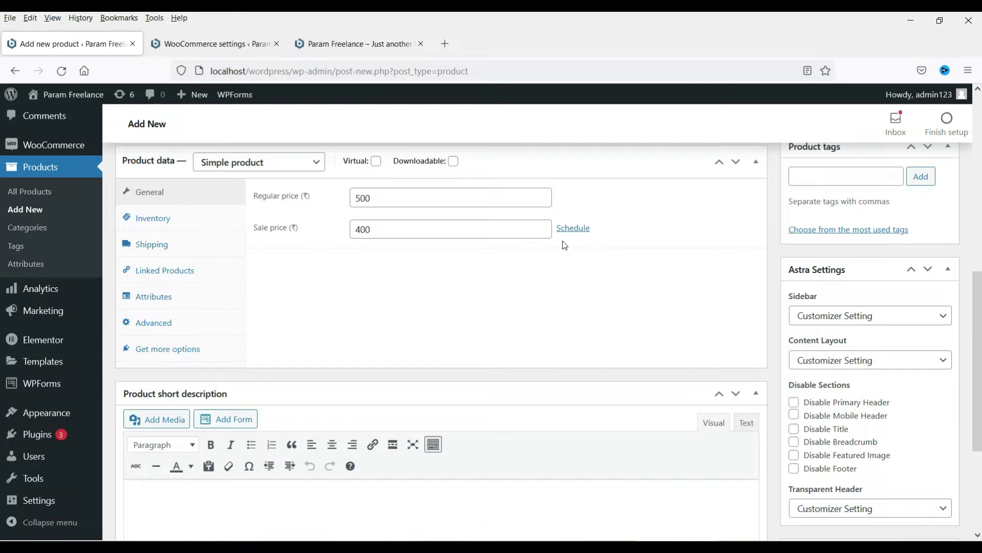
{"action": "left_click", "coordinate": [578, 233]}
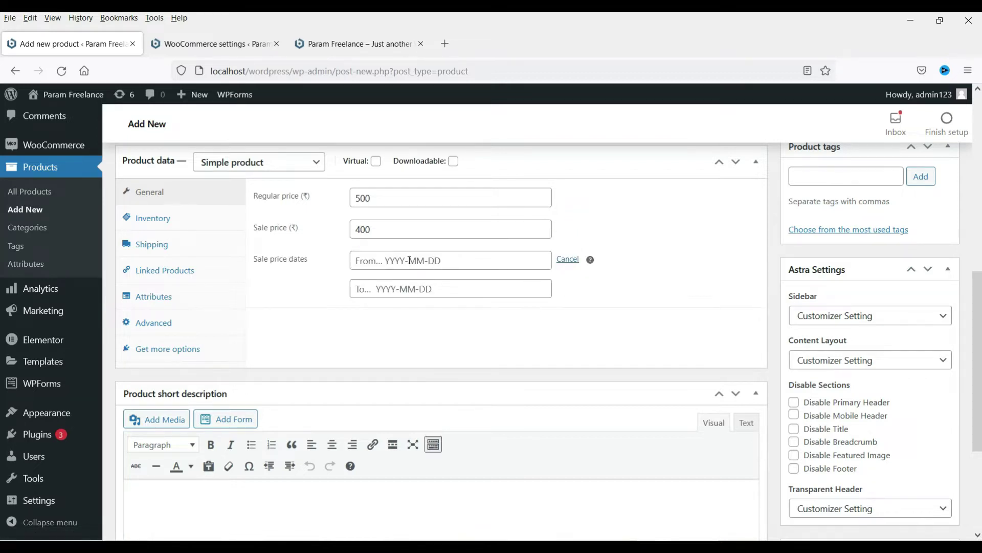
{"action": "left_click", "coordinate": [409, 260]}
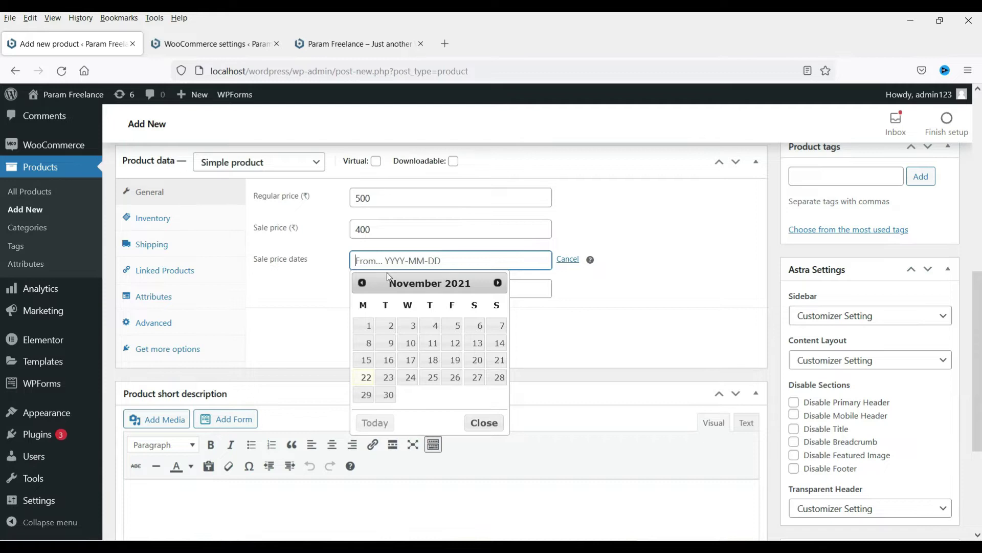
{"action": "left_click", "coordinate": [366, 377]}
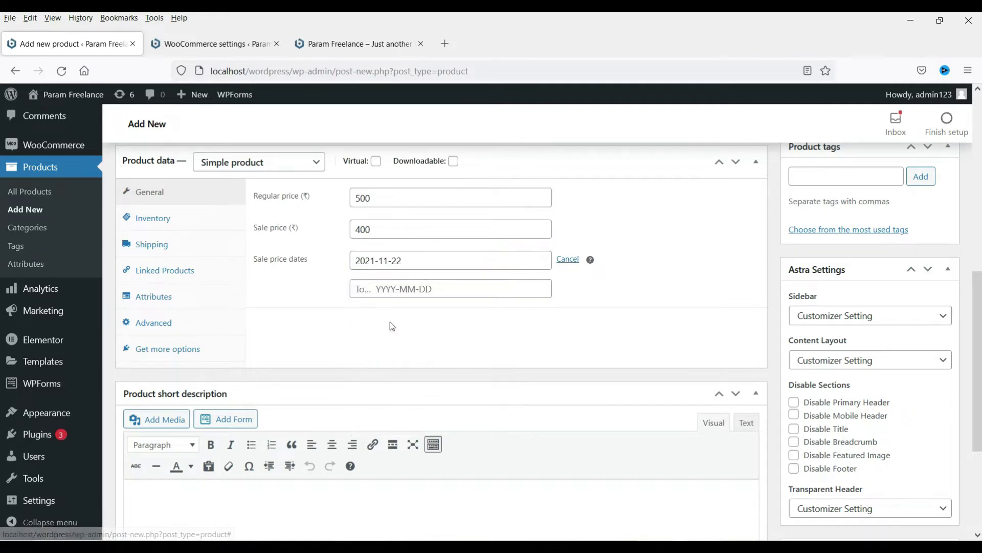
{"action": "left_click", "coordinate": [414, 289]}
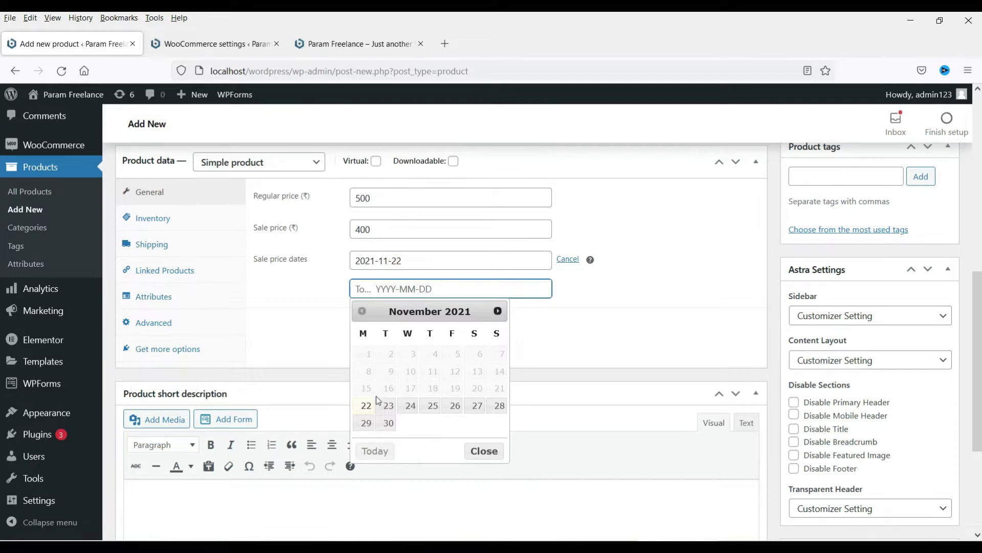
{"action": "left_click", "coordinate": [366, 423]}
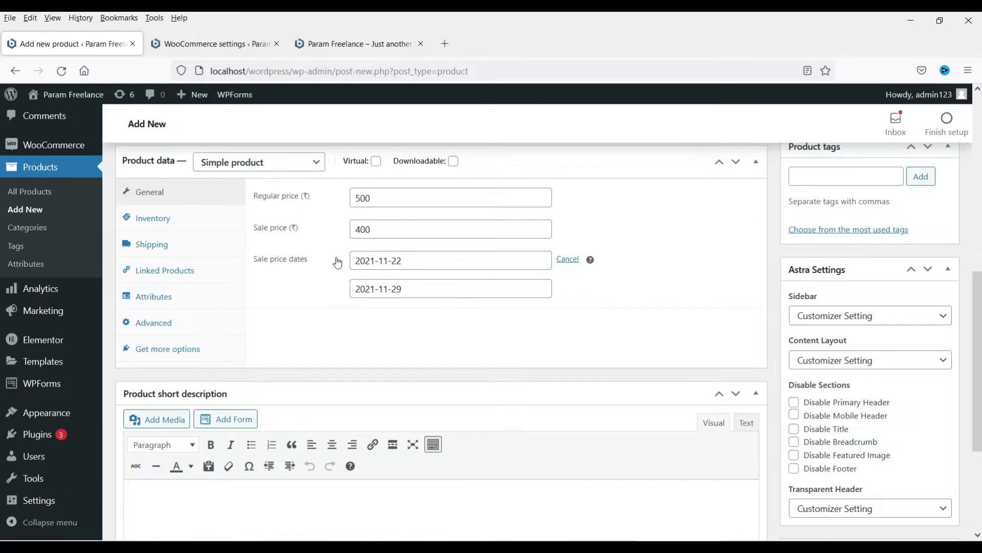
Step: Check the 500 regular and 400 sale prices, then cancel the scheduled sale dates
{"action": "left_click", "coordinate": [369, 200]}
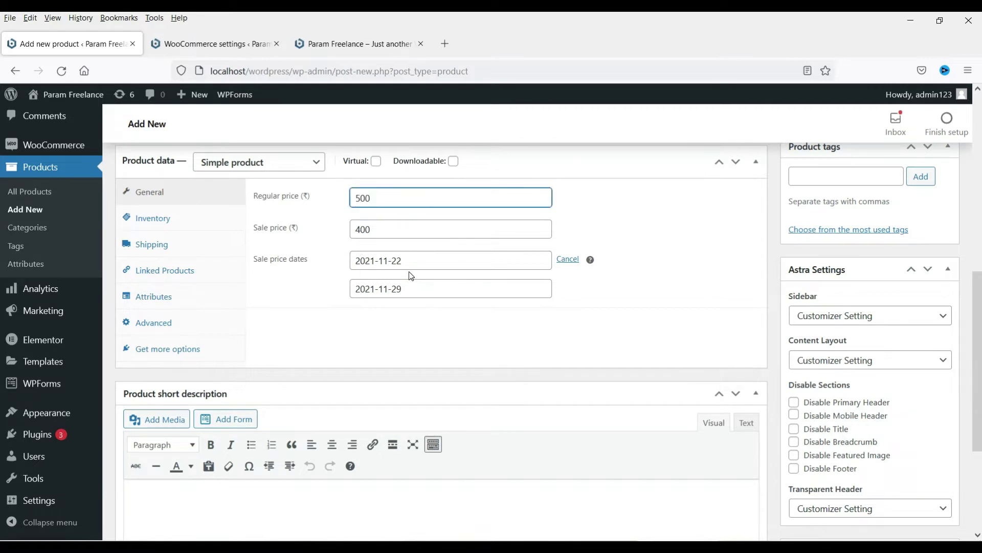
{"action": "left_click", "coordinate": [384, 227]}
{"action": "left_click", "coordinate": [313, 251]}
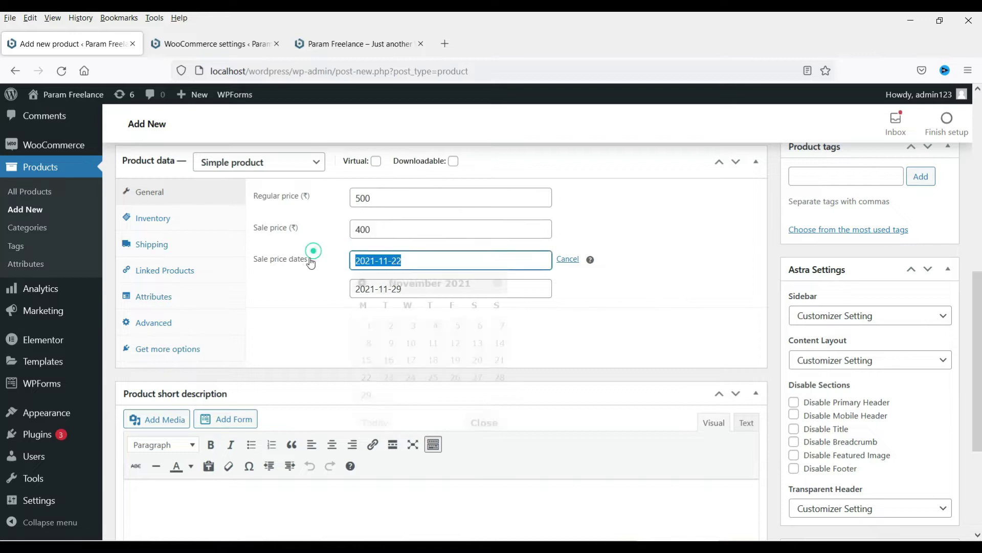
{"action": "left_click", "coordinate": [583, 337]}
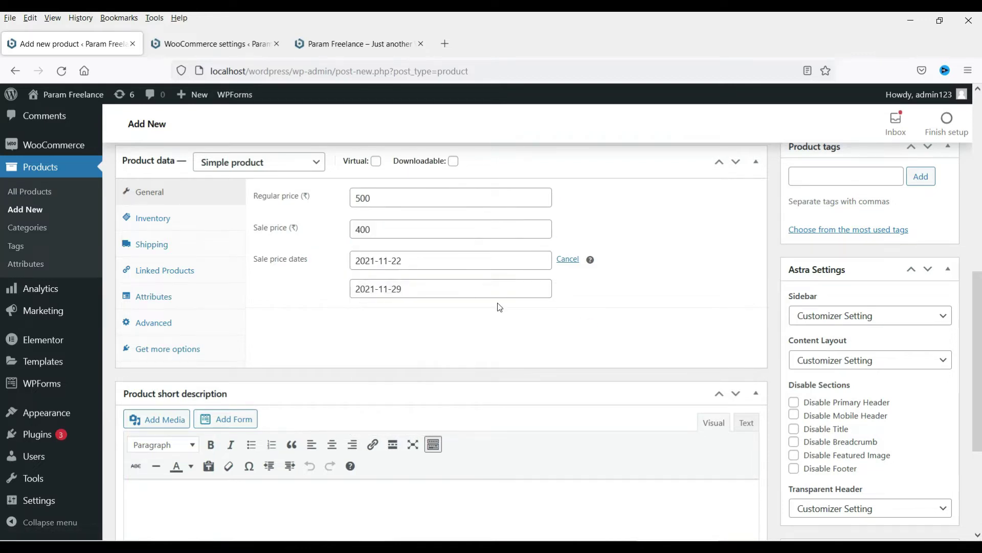
{"action": "left_click", "coordinate": [567, 260]}
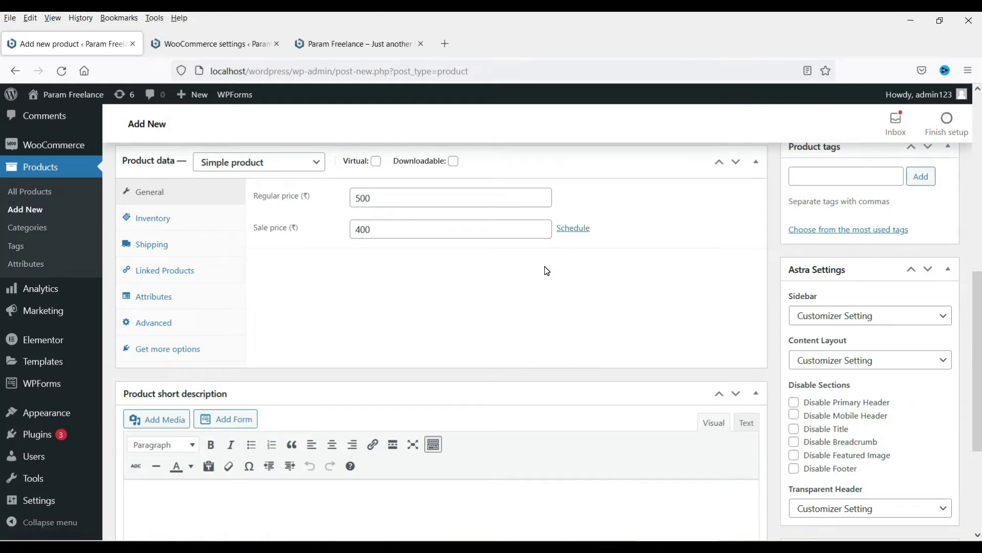
Step: Copy the pure-cotton long-sleeved business shirt paragraph from Notepad into the short description
{"action": "scroll", "coordinate": [547, 271], "scroll_direction": "down", "scroll_amount": 3}
{"action": "left_click", "coordinate": [218, 348]}
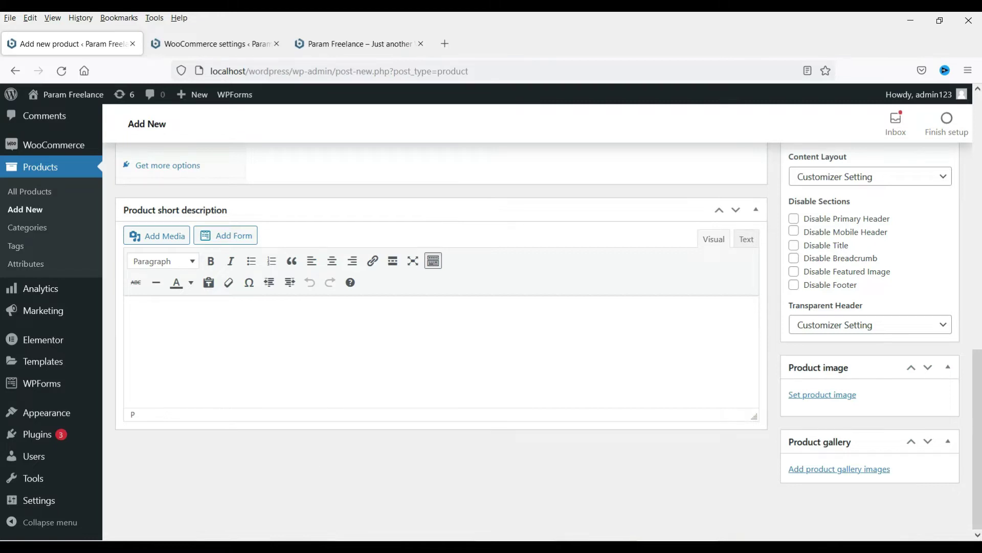
{"action": "mouse_move", "coordinate": [432, 547]}
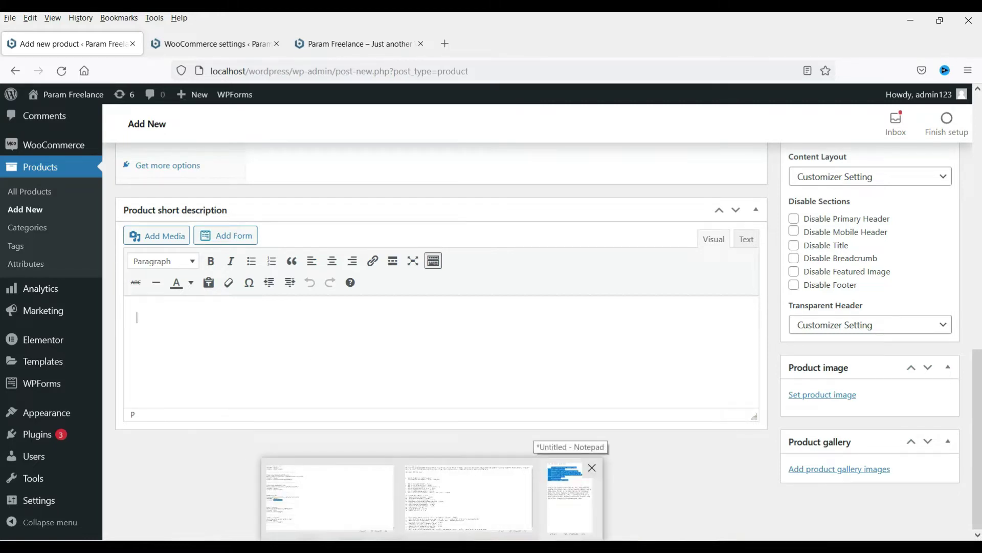
{"action": "left_click", "coordinate": [570, 499]}
{"action": "left_click_drag", "start_coordinate": [793, 294], "coordinate": [587, 228]}
{"action": "key", "text": "ctrl+c"}
{"action": "left_click", "coordinate": [368, 355]}
{"action": "key", "text": "ctrl+v"}
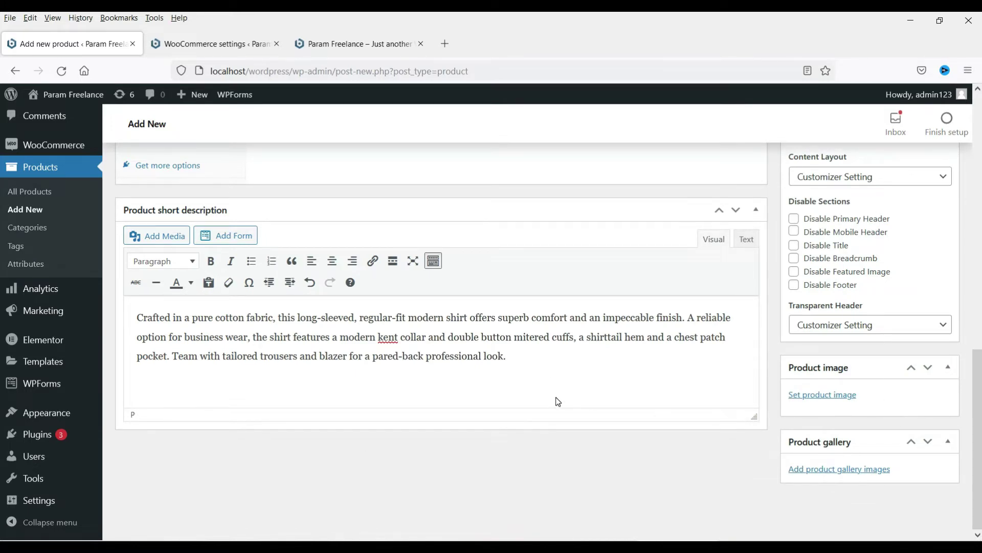
{"action": "scroll", "coordinate": [556, 397], "scroll_direction": "up", "scroll_amount": 1}
{"action": "scroll", "coordinate": [562, 389], "scroll_direction": "up", "scroll_amount": 10}
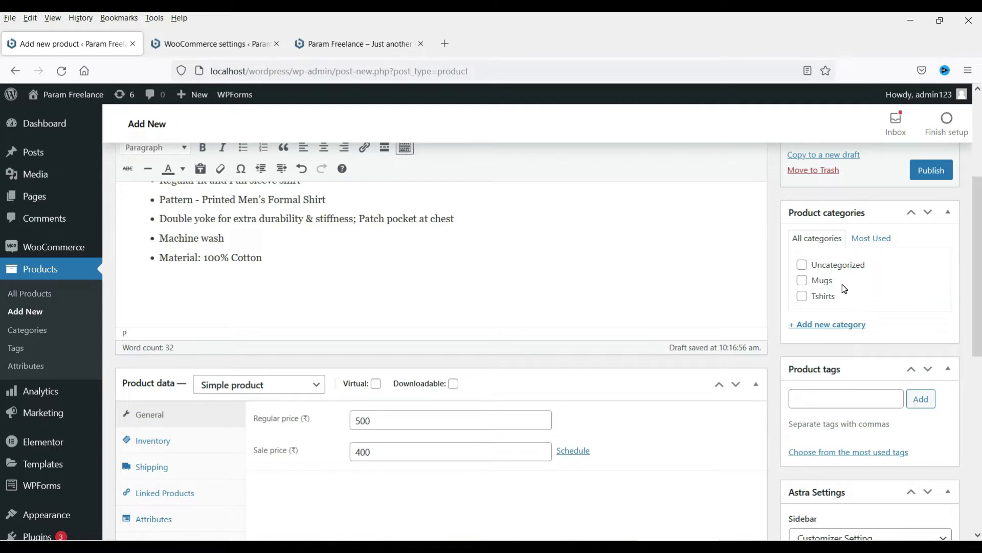
Step: Add and assign a new 'Shirt' category, then publish New Shirt 1
{"action": "left_click", "coordinate": [821, 326]}
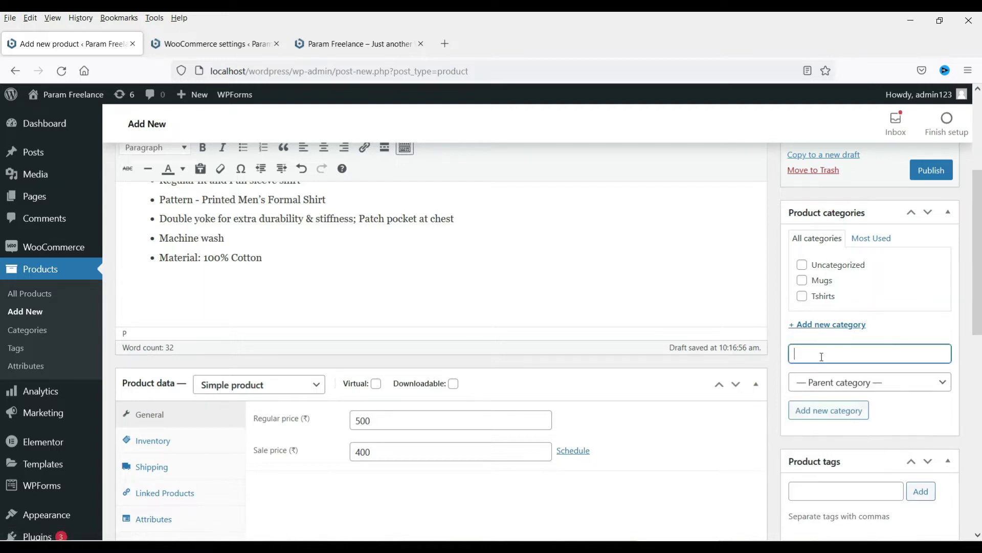
{"action": "type", "text": "Shirt"}
{"action": "left_click", "coordinate": [824, 413]}
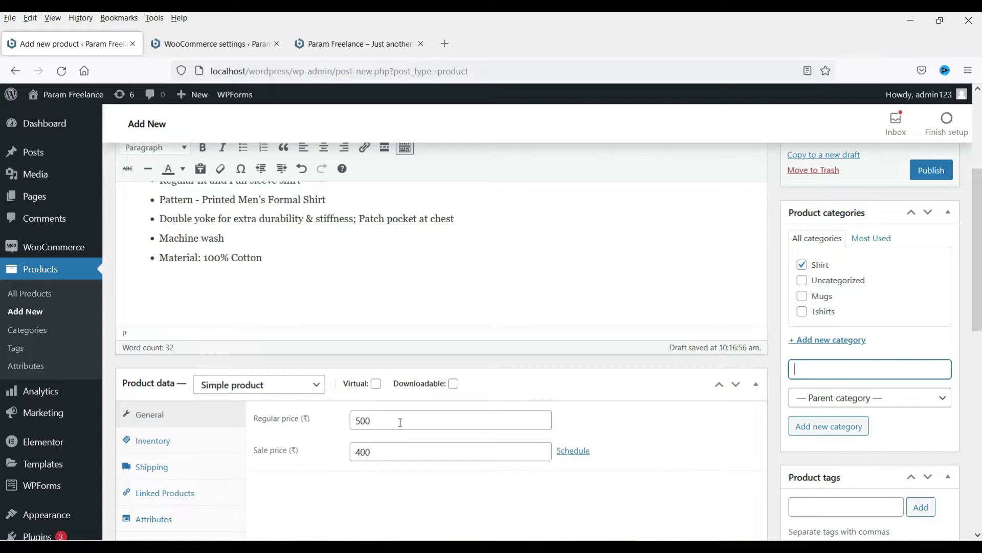
{"action": "left_click", "coordinate": [940, 172]}
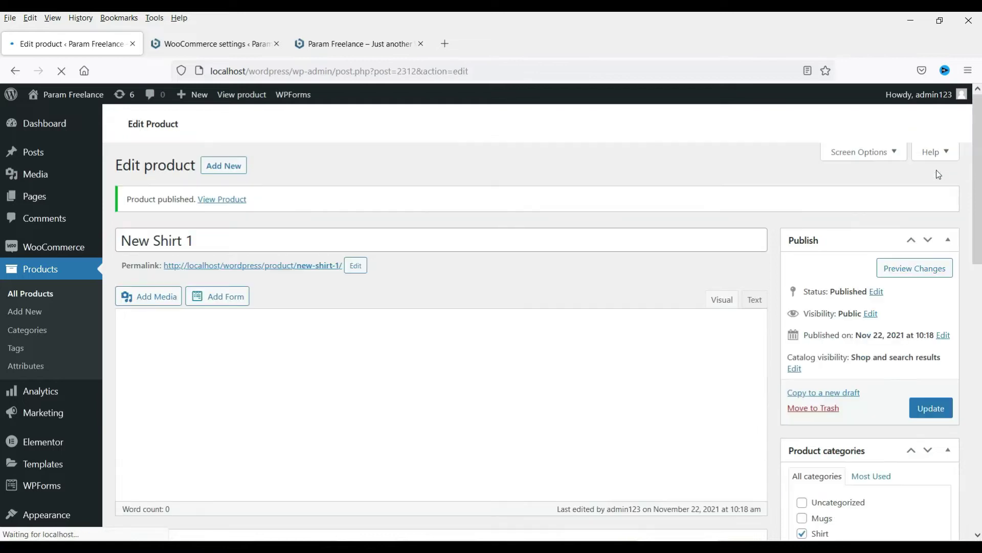
Step: Open the New Shirt 1 permalink in a new tab and close the WooCommerce settings tab
{"action": "right_click", "coordinate": [302, 272]}
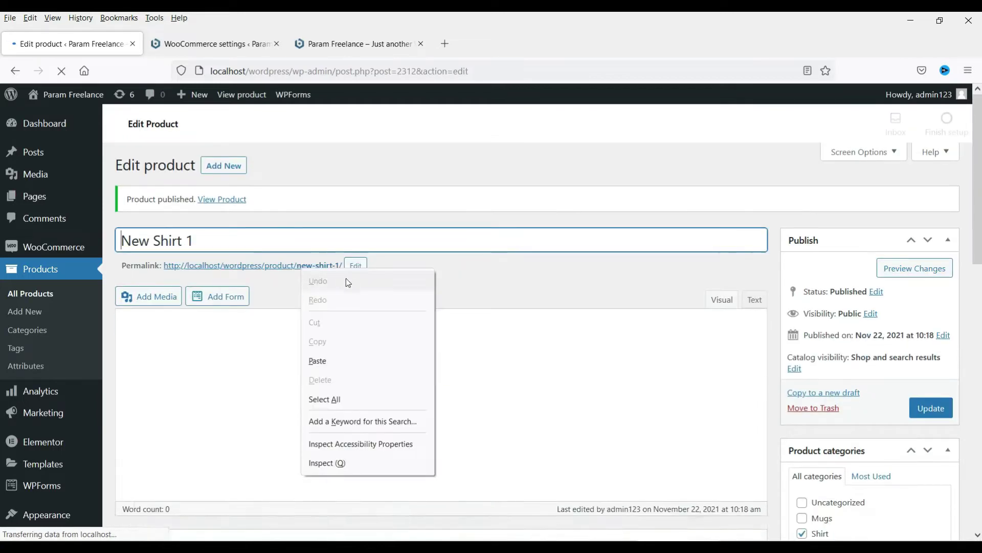
{"action": "key", "text": "Escape"}
{"action": "right_click", "coordinate": [295, 271]}
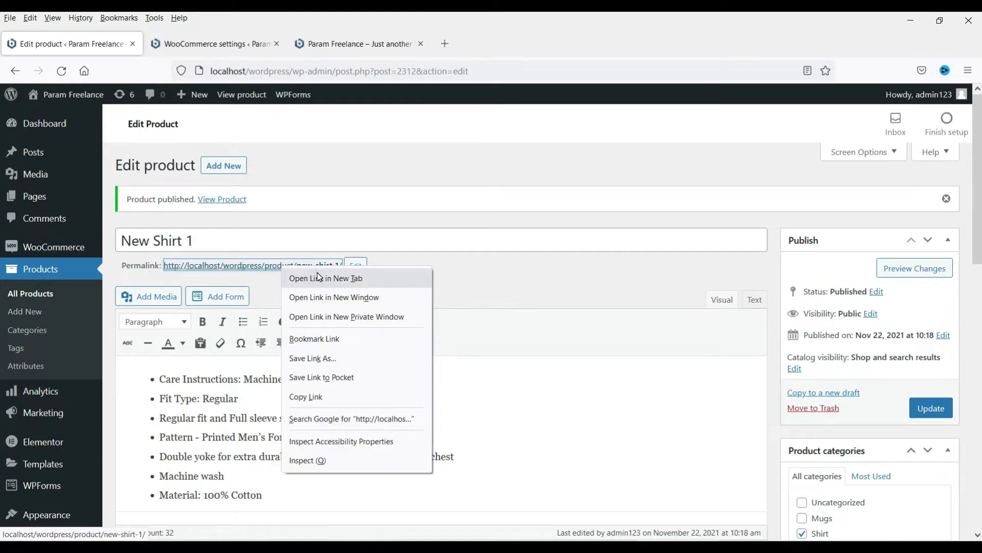
{"action": "left_click", "coordinate": [324, 278]}
{"action": "middle_click", "coordinate": [388, 54]}
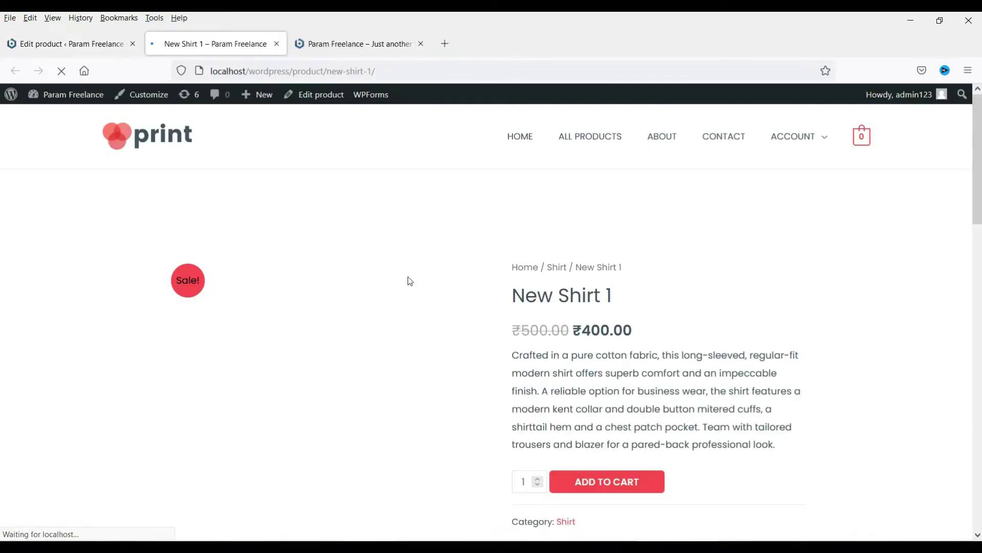
{"action": "scroll", "coordinate": [766, 310], "scroll_direction": "down", "scroll_amount": 3}
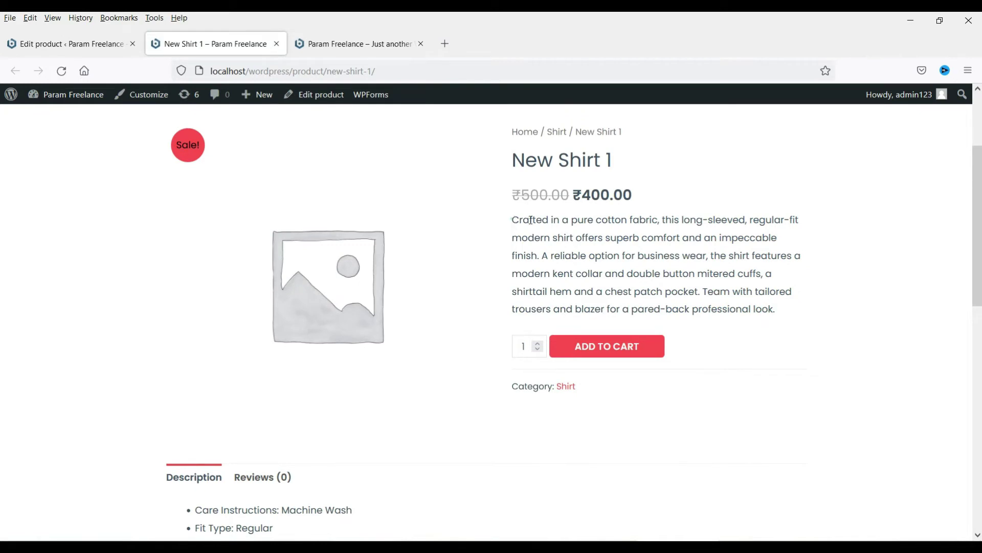
Step: Compare the storefront page with the edit page, then scroll down to the Product image box
{"action": "left_click", "coordinate": [80, 44]}
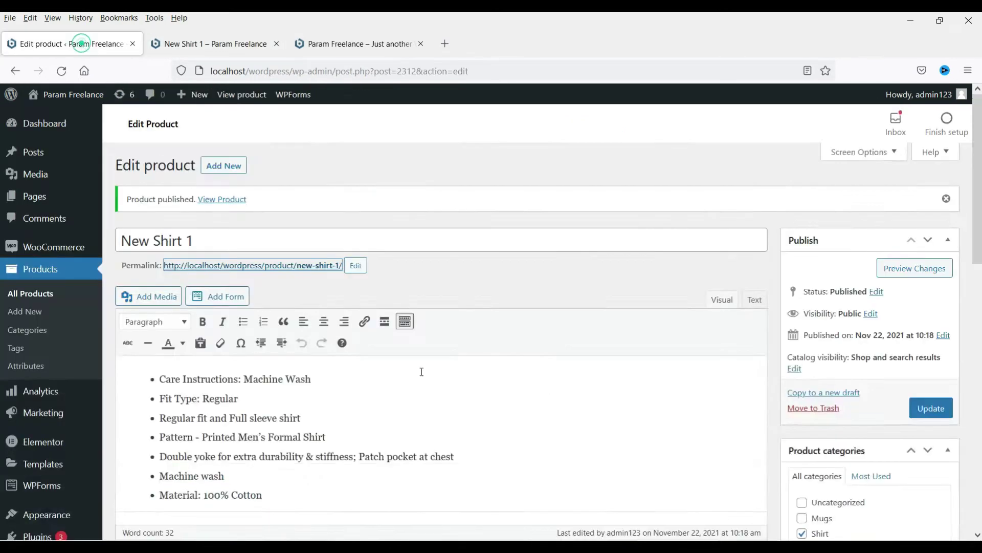
{"action": "scroll", "coordinate": [422, 371], "scroll_direction": "down", "scroll_amount": 10}
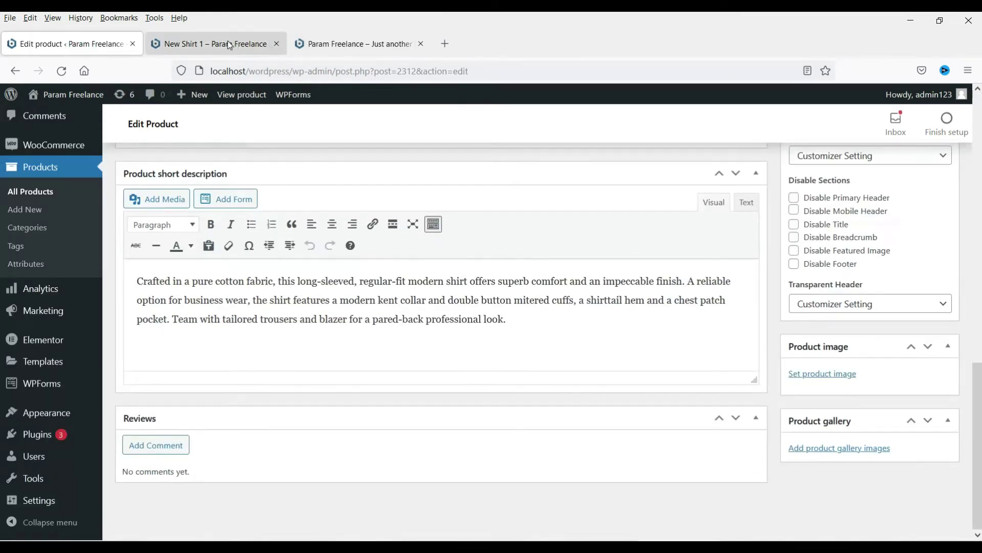
{"action": "left_click", "coordinate": [215, 44]}
{"action": "scroll", "coordinate": [666, 254], "scroll_direction": "down", "scroll_amount": 5}
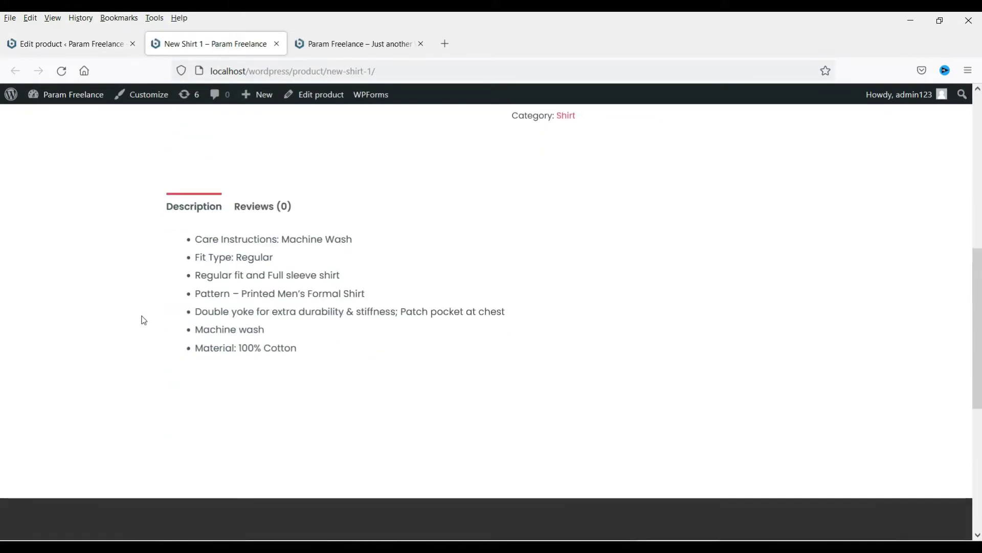
{"action": "left_click", "coordinate": [66, 43]}
{"action": "scroll", "coordinate": [358, 303], "scroll_direction": "up", "scroll_amount": 10}
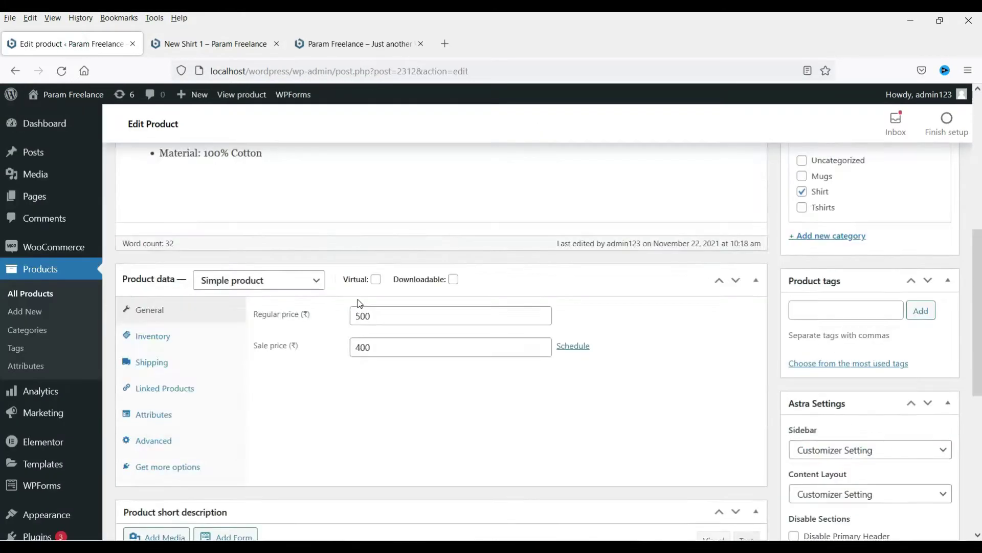
{"action": "left_click", "coordinate": [206, 438]}
{"action": "scroll", "coordinate": [465, 356], "scroll_direction": "down", "scroll_amount": 5}
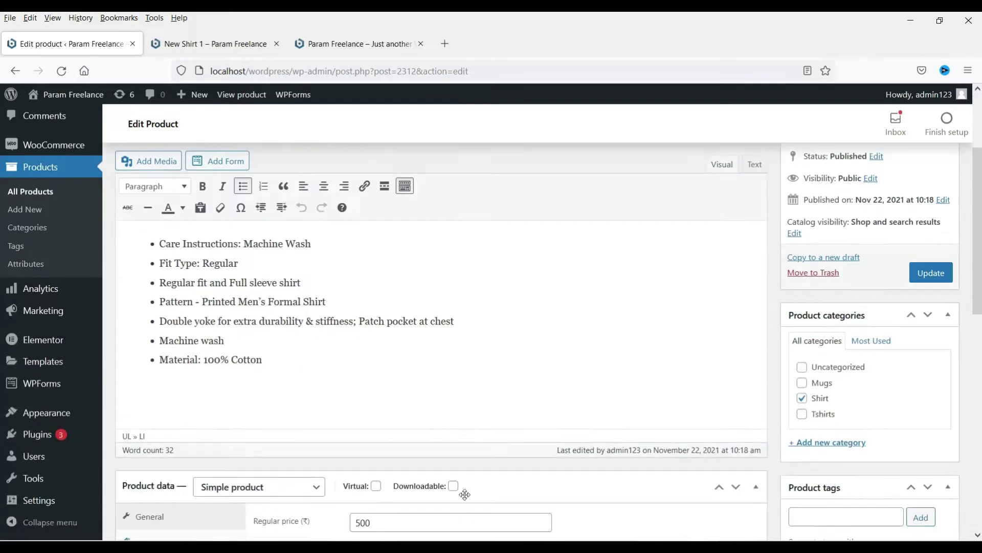
{"action": "scroll", "coordinate": [930, 237], "scroll_direction": "down", "scroll_amount": 8}
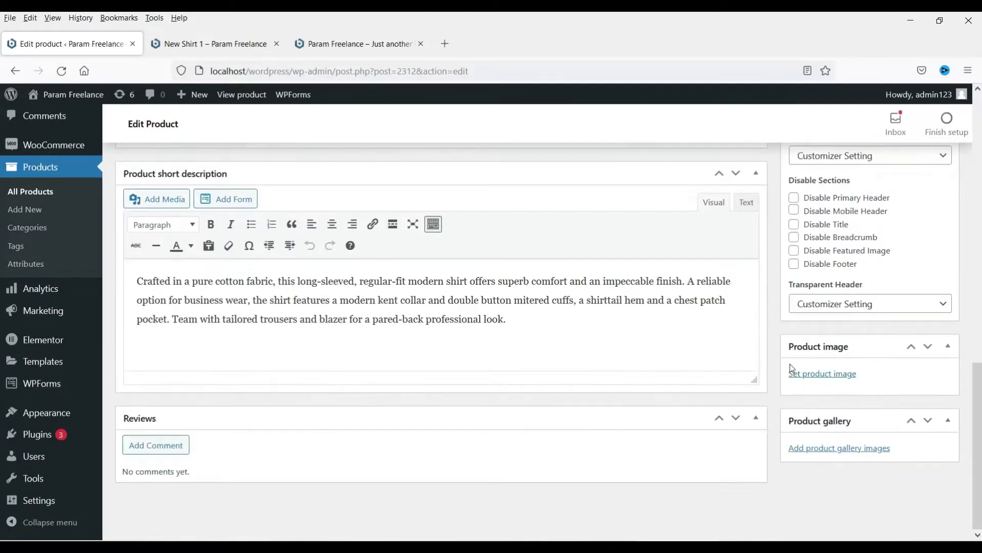
Step: Upload shirt-1-1.jpg and set it as the product image
{"action": "left_click", "coordinate": [814, 376]}
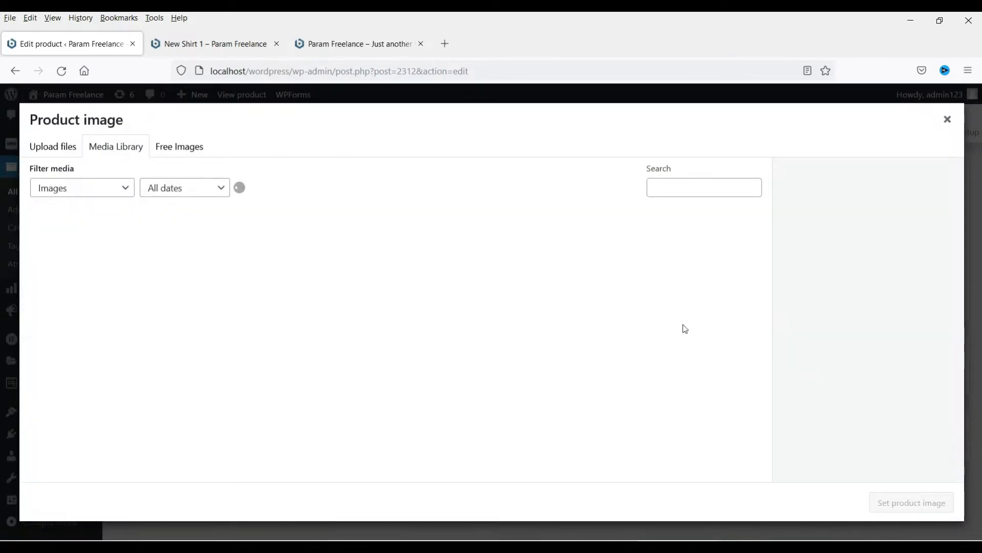
{"action": "left_click", "coordinate": [45, 147]}
{"action": "left_click", "coordinate": [477, 323]}
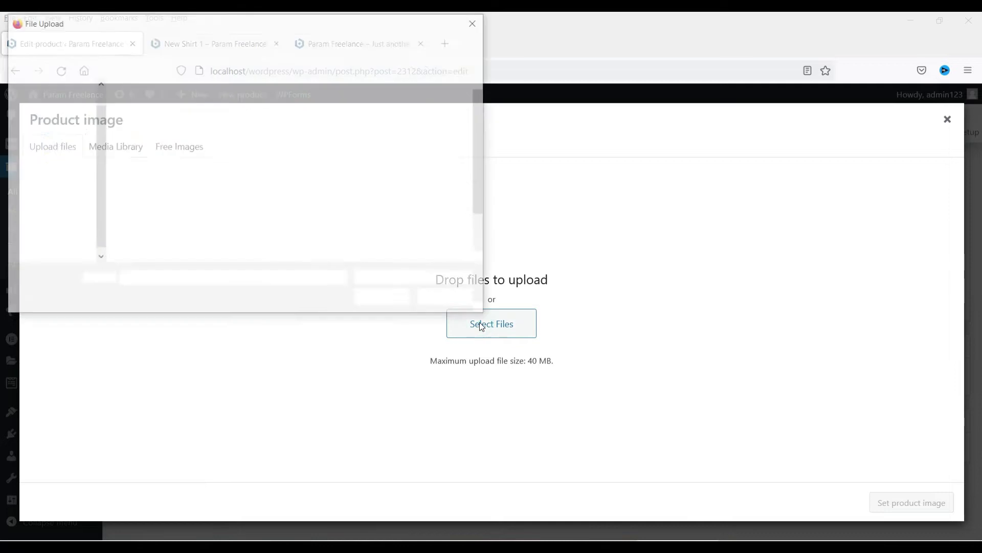
{"action": "left_click", "coordinate": [148, 220]}
{"action": "left_click", "coordinate": [379, 299]}
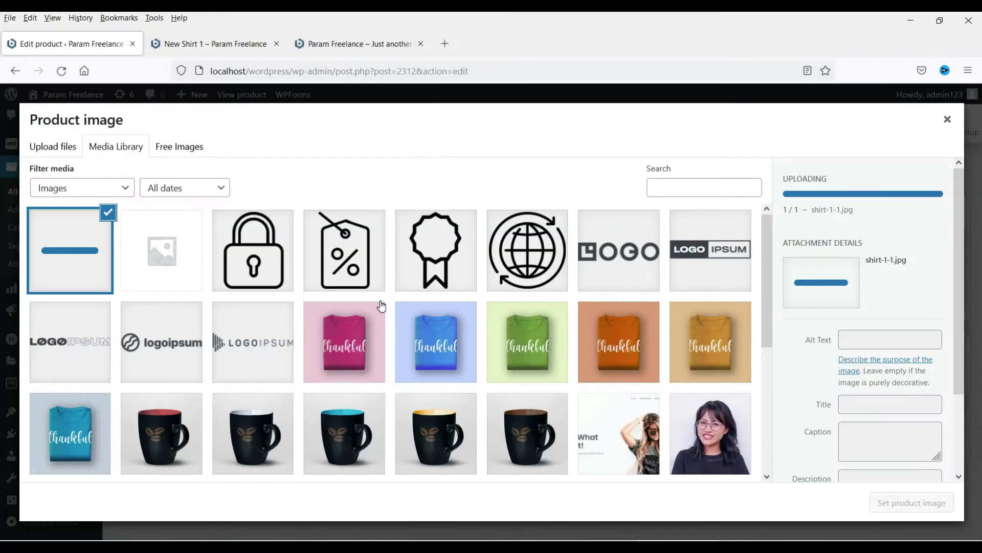
{"action": "left_click", "coordinate": [904, 501]}
Step: Update the product and go back to the New Shirt 1 storefront tab
{"action": "scroll", "coordinate": [952, 369], "scroll_direction": "down", "scroll_amount": 3}
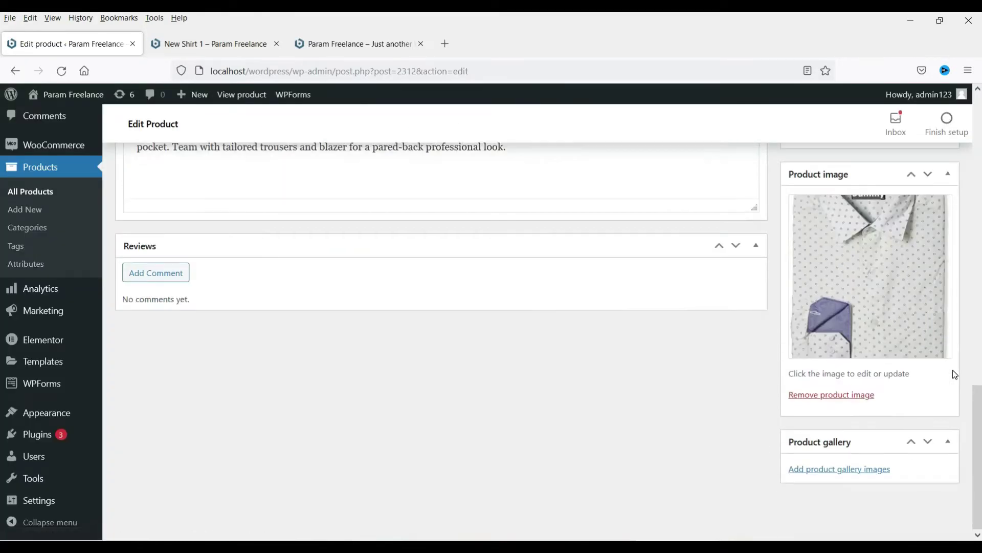
{"action": "scroll", "coordinate": [944, 379], "scroll_direction": "up", "scroll_amount": 10}
{"action": "left_click", "coordinate": [937, 168]}
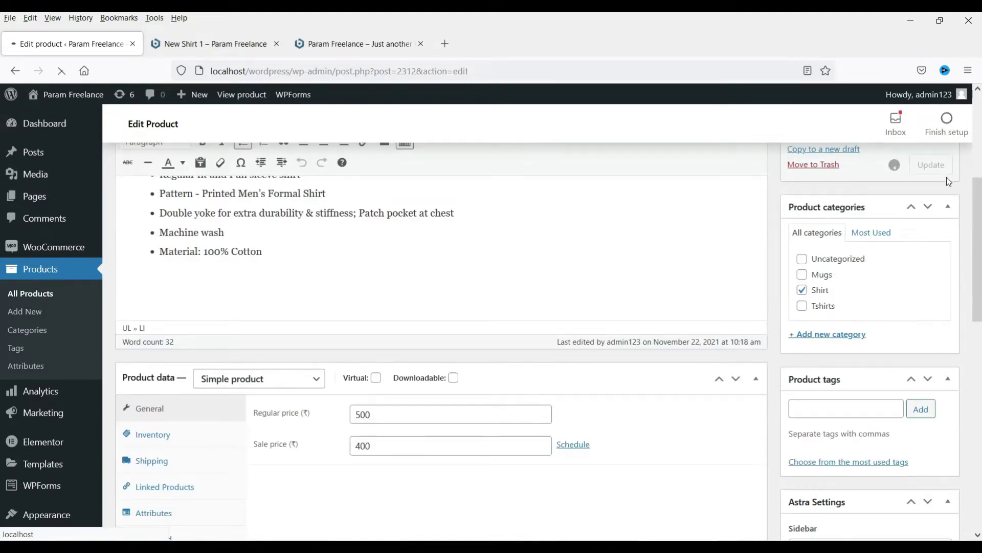
{"action": "left_click", "coordinate": [210, 46]}
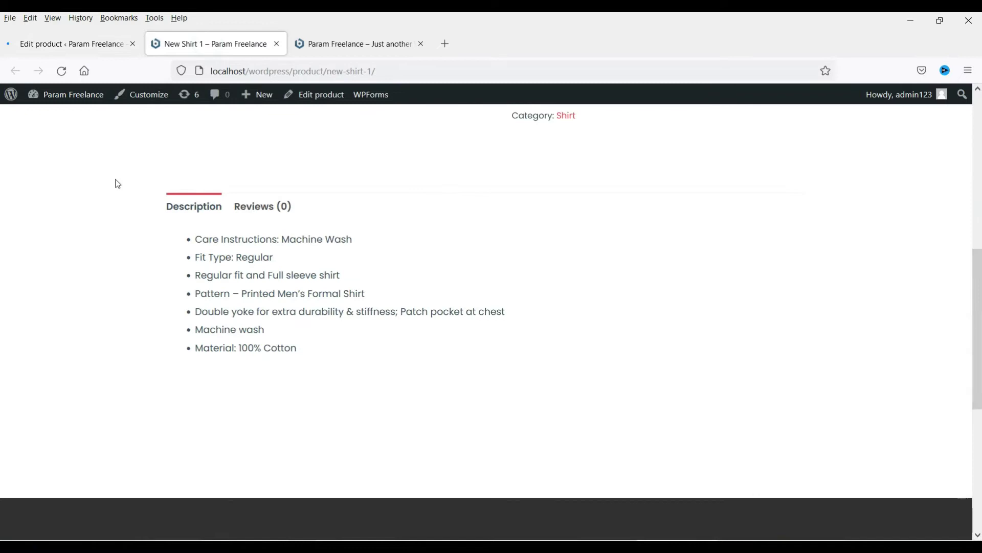
Step: Enlarge and zoom into the shirt image on the New Shirt 1 storefront page
{"action": "scroll", "coordinate": [37, 254], "scroll_direction": "up", "scroll_amount": 4}
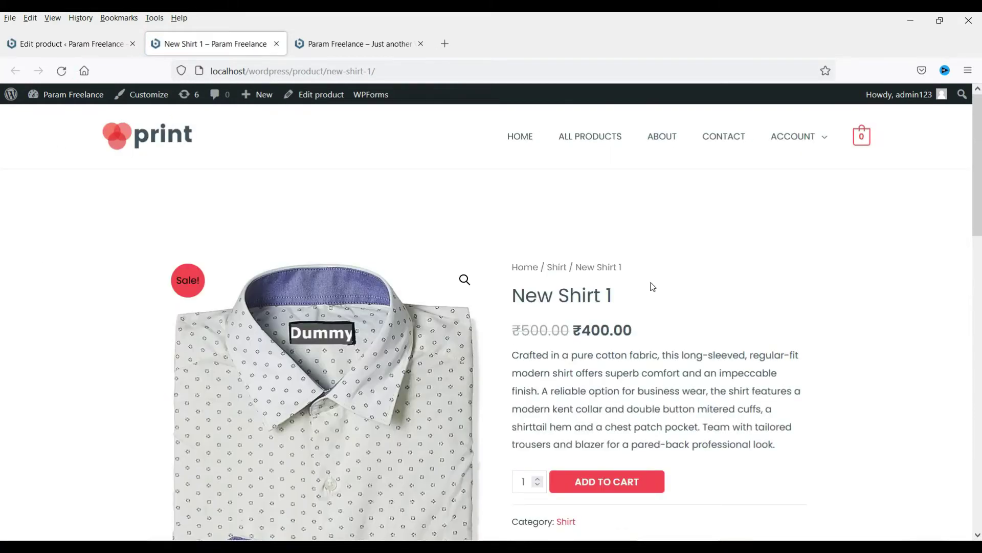
{"action": "scroll", "coordinate": [476, 285], "scroll_direction": "down", "scroll_amount": 1}
{"action": "scroll", "coordinate": [864, 253], "scroll_direction": "down", "scroll_amount": 5}
{"action": "scroll", "coordinate": [855, 252], "scroll_direction": "up", "scroll_amount": 5}
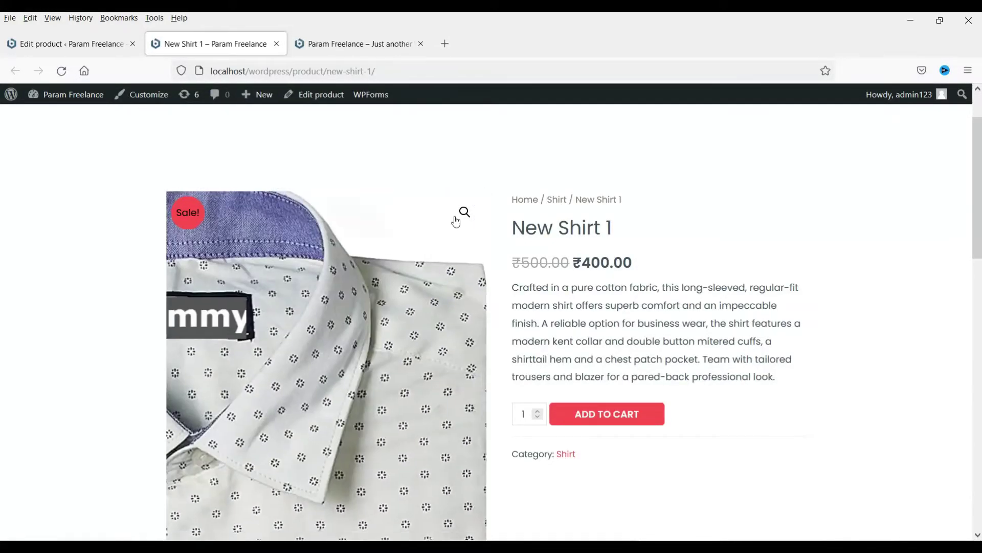
{"action": "left_click", "coordinate": [464, 211]}
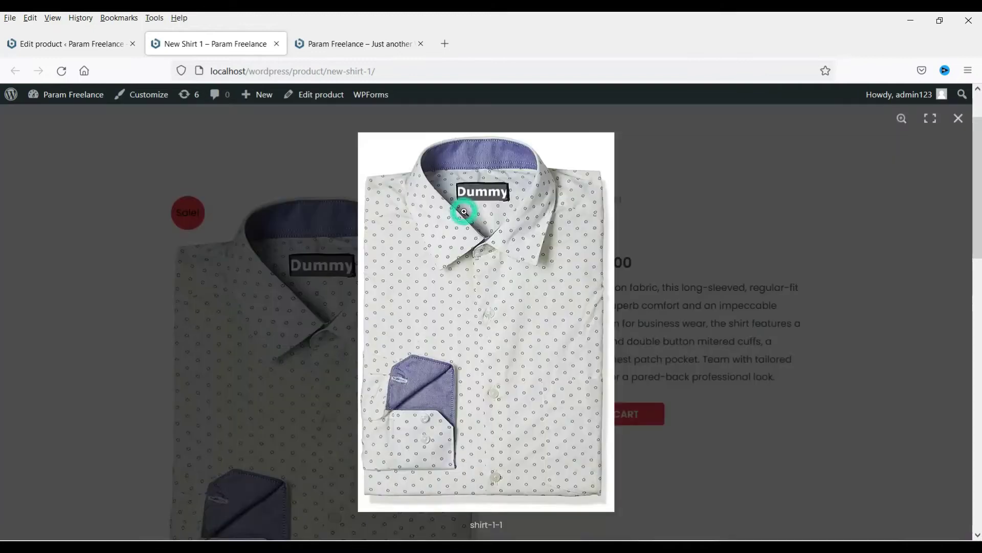
{"action": "left_click", "coordinate": [475, 347]}
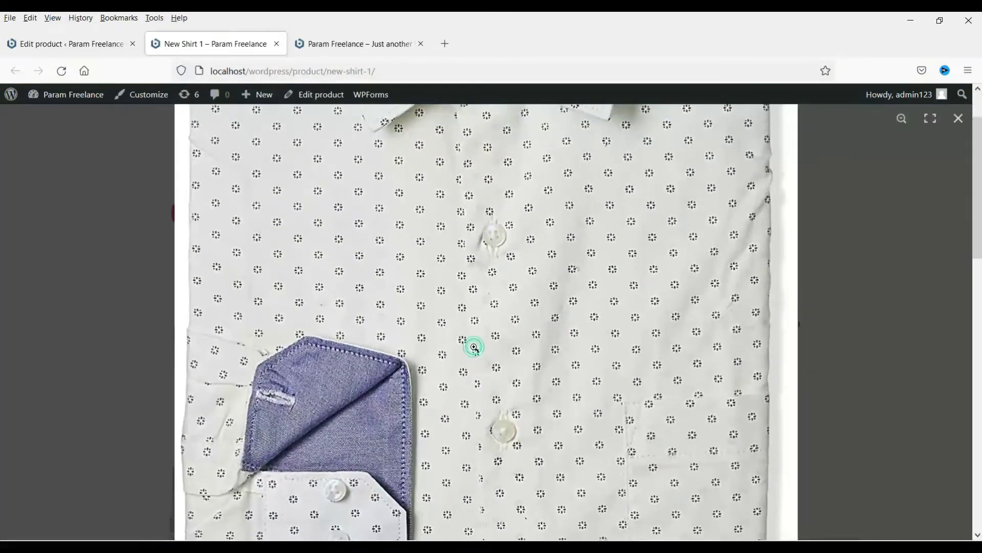
Step: Close the enlarged shirt image and return to the product editor
{"action": "left_click", "coordinate": [475, 347]}
{"action": "left_click", "coordinate": [958, 118]}
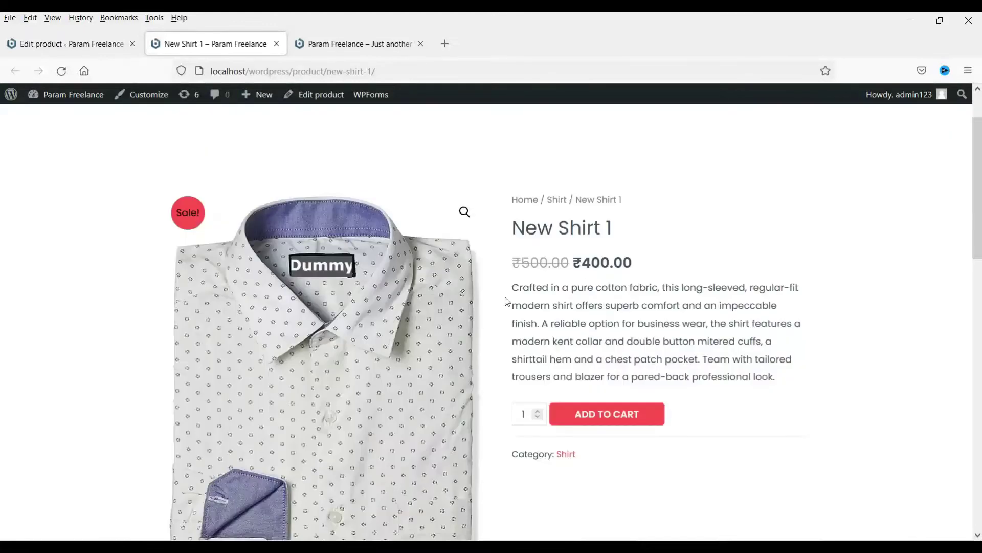
{"action": "scroll", "coordinate": [507, 301], "scroll_direction": "down", "scroll_amount": 6}
{"action": "left_click", "coordinate": [27, 43]}
Step: Upload shirt-1-1 and shirt-1-2 via Add product gallery images
{"action": "scroll", "coordinate": [966, 306], "scroll_direction": "down", "scroll_amount": 10}
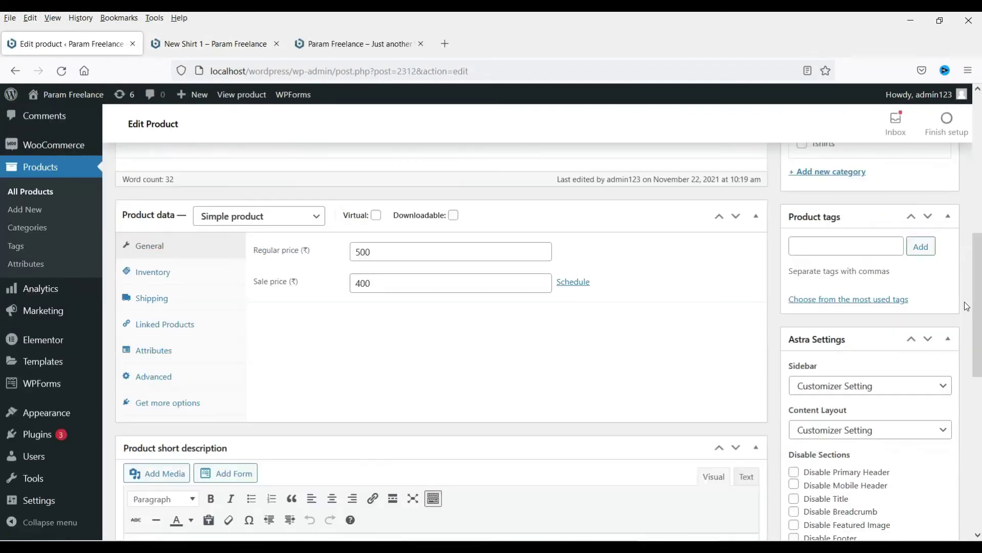
{"action": "scroll", "coordinate": [966, 306], "scroll_direction": "down", "scroll_amount": 8}
{"action": "left_click", "coordinate": [815, 471]}
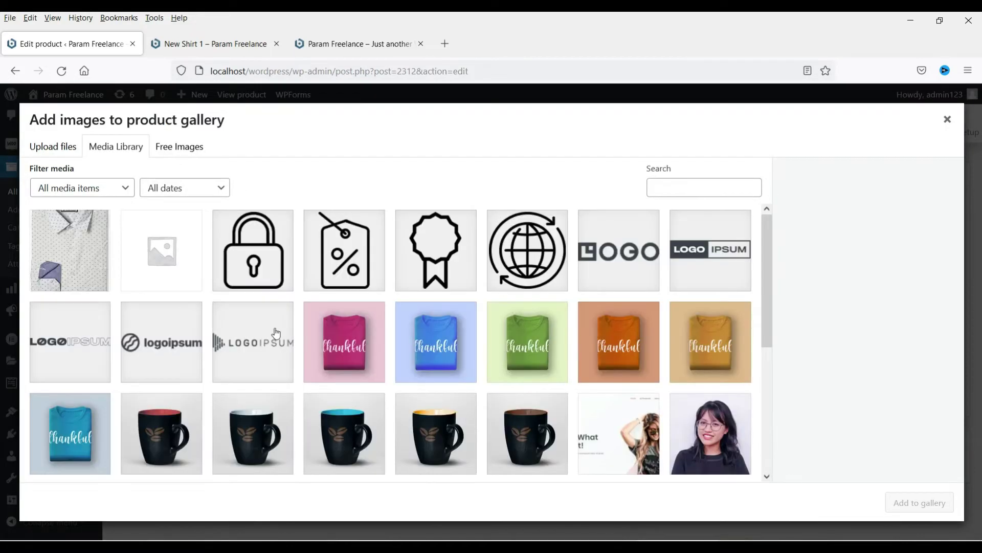
{"action": "left_click", "coordinate": [54, 147]}
{"action": "left_click", "coordinate": [481, 330]}
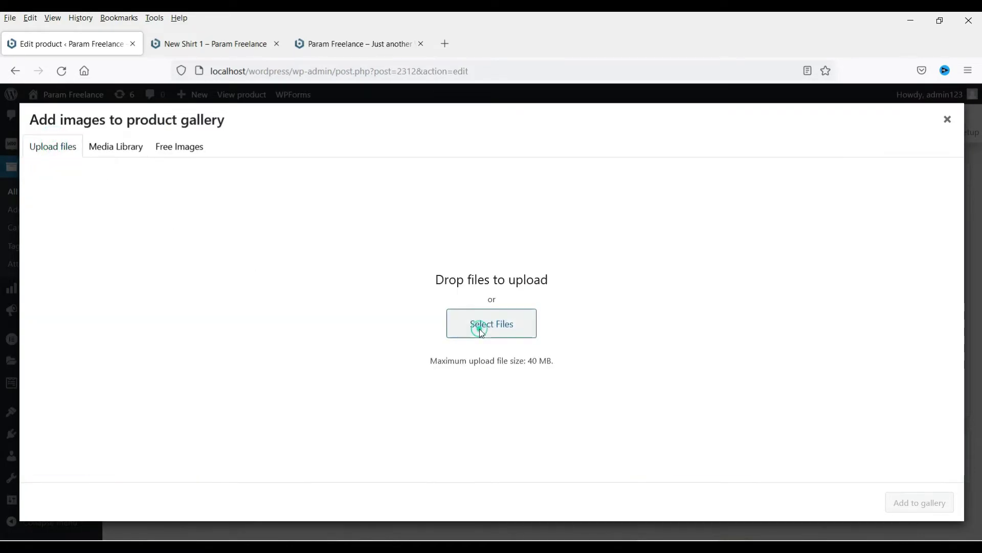
{"action": "left_click", "coordinate": [221, 226]}
{"action": "left_click", "coordinate": [293, 226], "text": "ctrl"}
{"action": "left_click", "coordinate": [377, 297]}
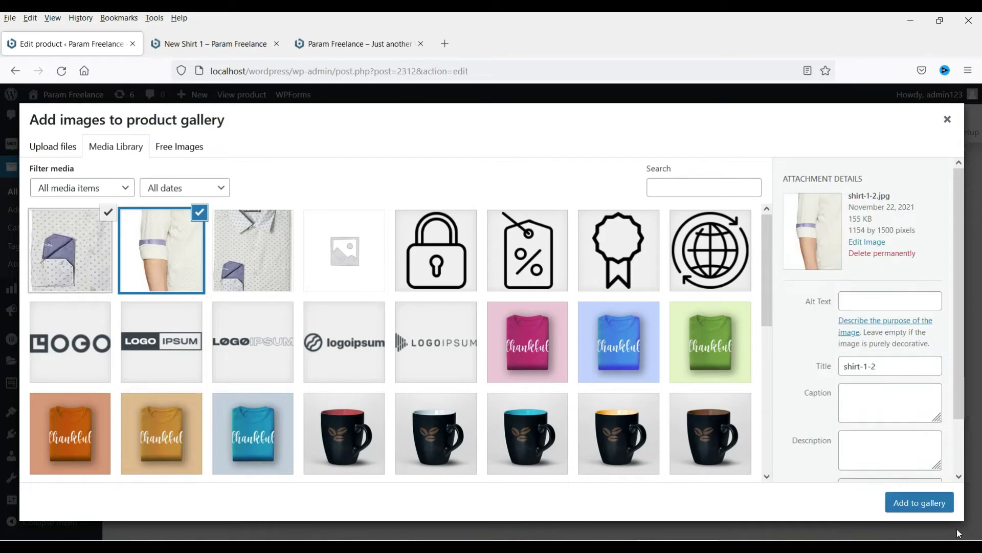
Step: Add both uploaded photos to the product gallery and update the product
{"action": "left_click", "coordinate": [920, 502]}
{"action": "scroll", "coordinate": [634, 302], "scroll_direction": "up", "scroll_amount": 15}
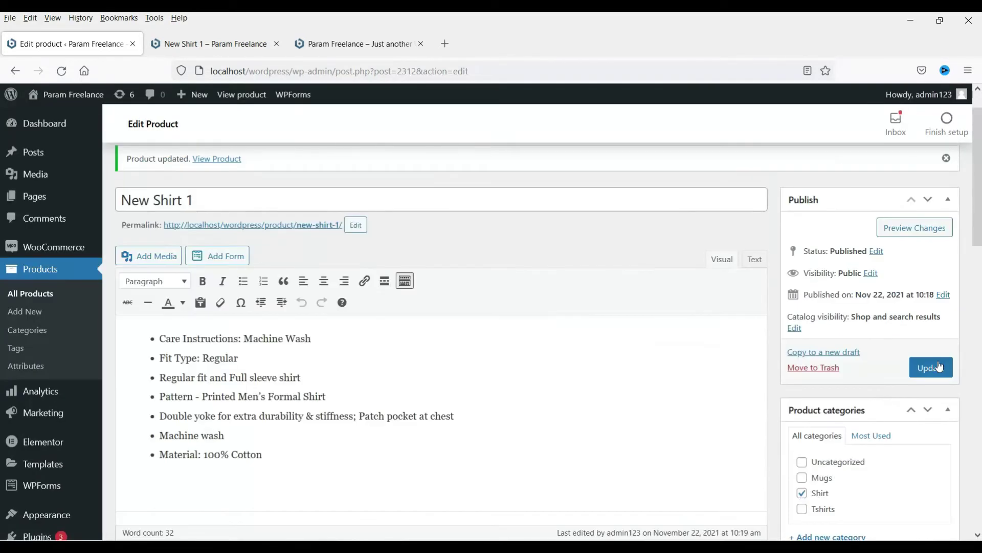
{"action": "left_click", "coordinate": [938, 367]}
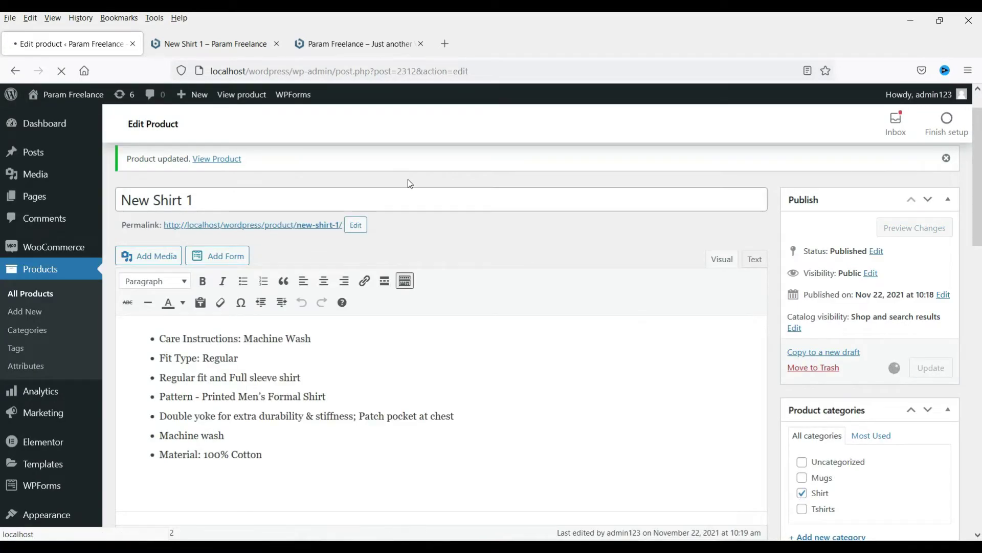
Step: Reload the shop page and show the rolled-sleeve and pocket close-up photos as main image
{"action": "left_click", "coordinate": [210, 44]}
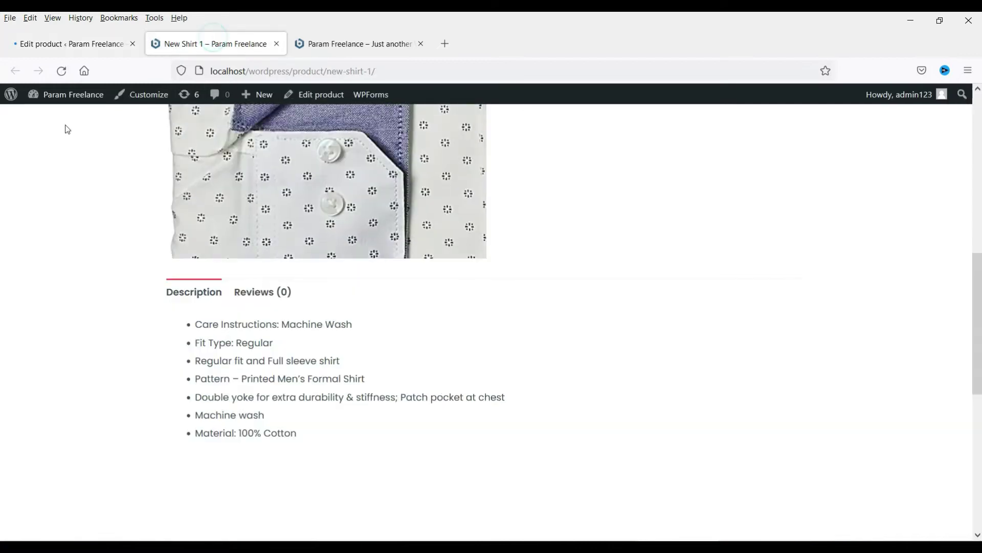
{"action": "left_click", "coordinate": [62, 71]}
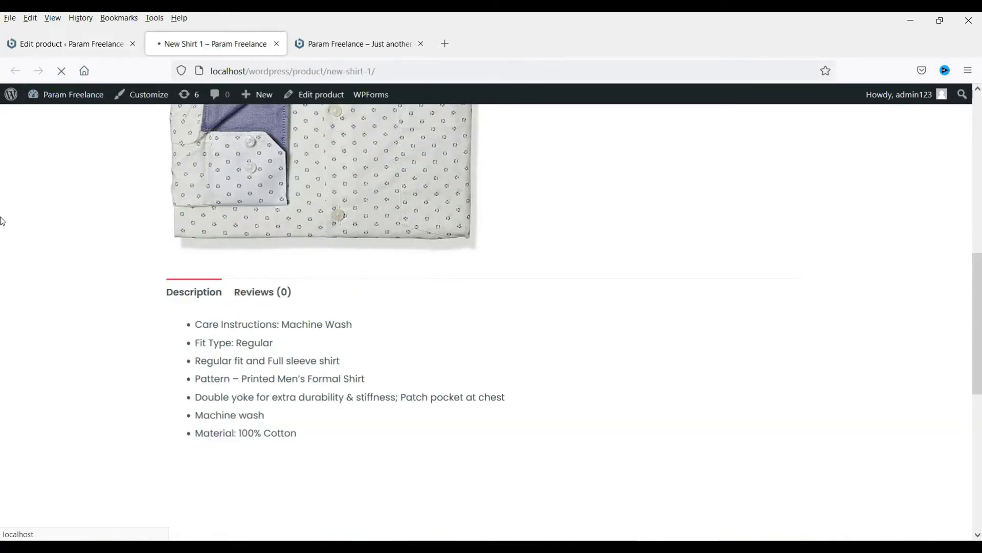
{"action": "scroll", "coordinate": [411, 487], "scroll_direction": "up", "scroll_amount": 4}
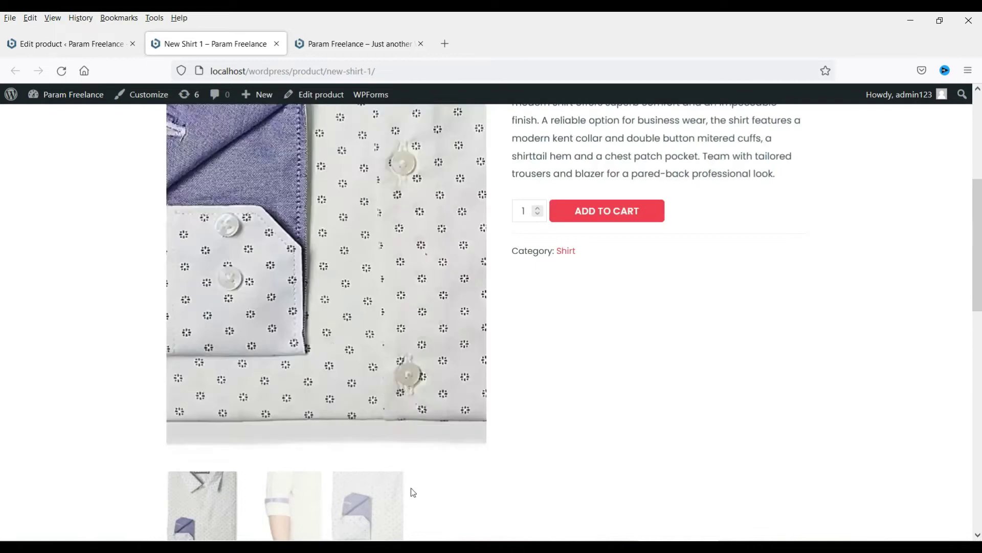
{"action": "scroll", "coordinate": [644, 384], "scroll_direction": "down", "scroll_amount": 1}
{"action": "left_click", "coordinate": [290, 439]}
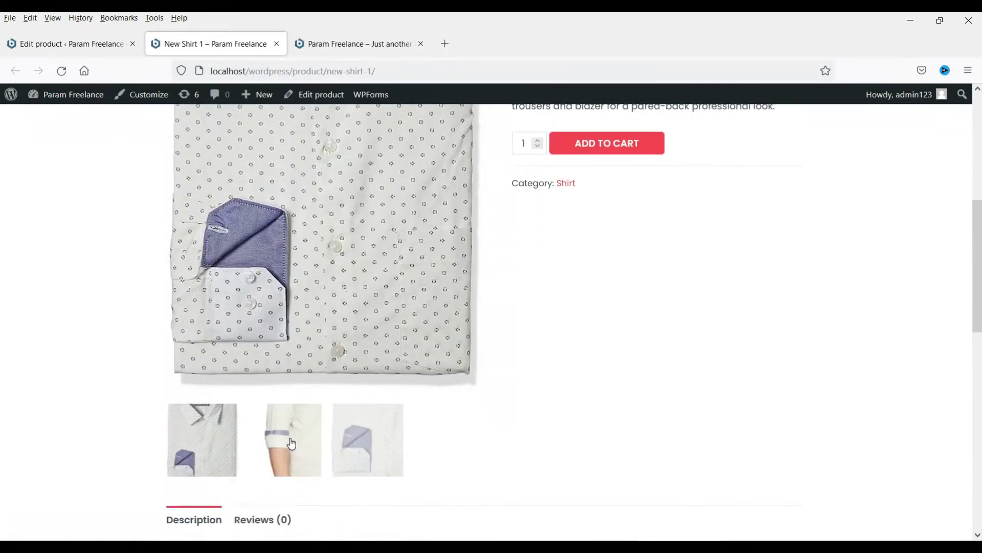
{"action": "scroll", "coordinate": [384, 296], "scroll_direction": "up", "scroll_amount": 2}
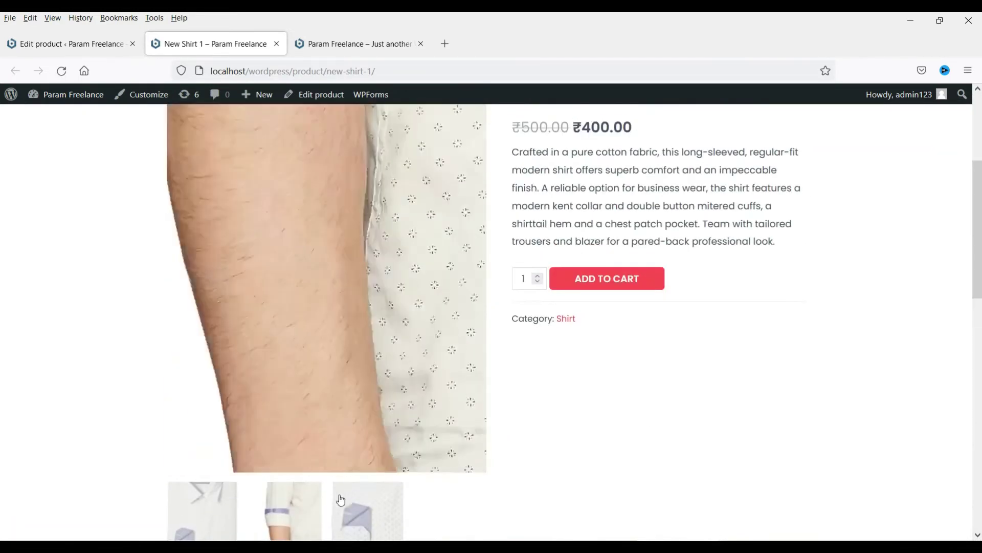
{"action": "left_click", "coordinate": [368, 509]}
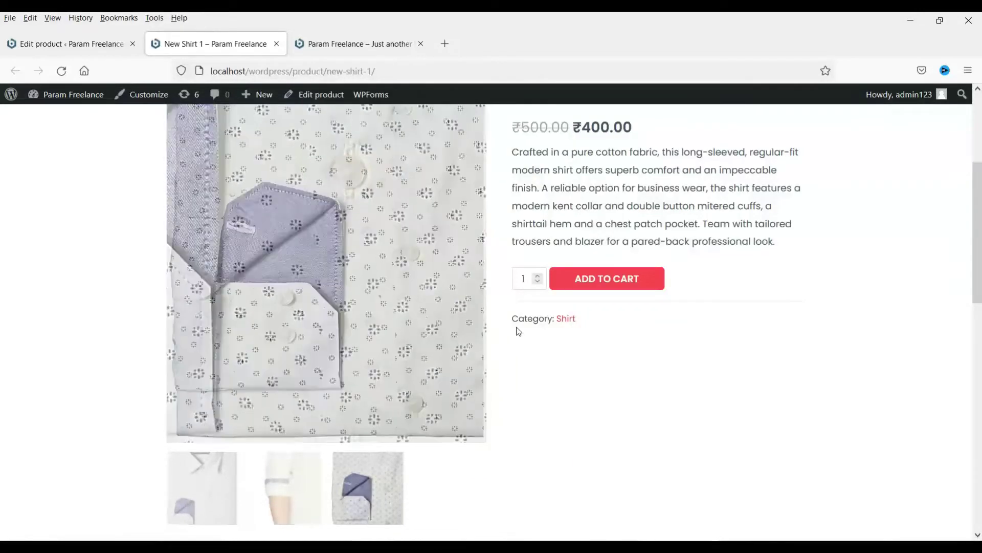
{"action": "scroll", "coordinate": [409, 279], "scroll_direction": "up", "scroll_amount": 3}
Step: Page through all three gallery photos in the full-screen lightbox
{"action": "left_click", "coordinate": [463, 278]}
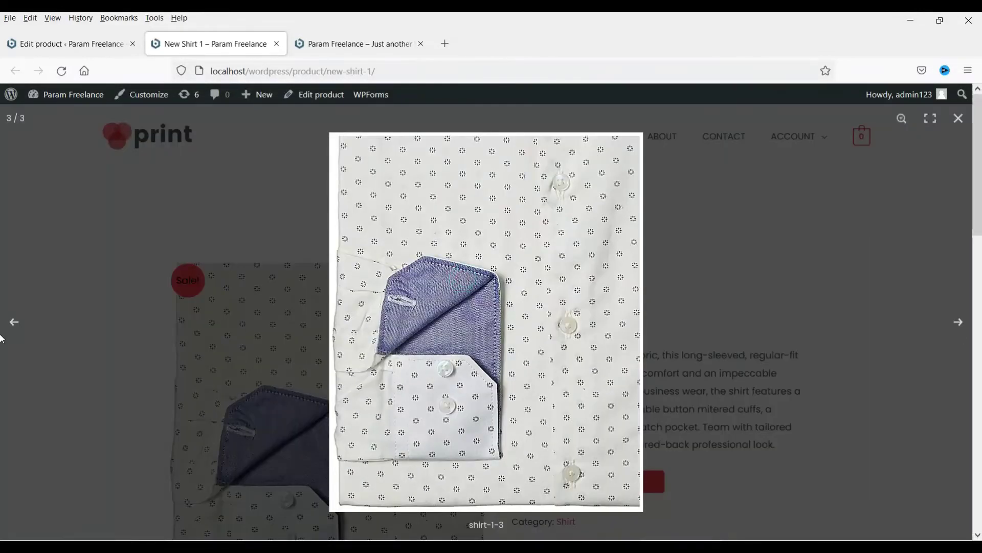
{"action": "left_click", "coordinate": [959, 323]}
{"action": "left_click", "coordinate": [958, 323]}
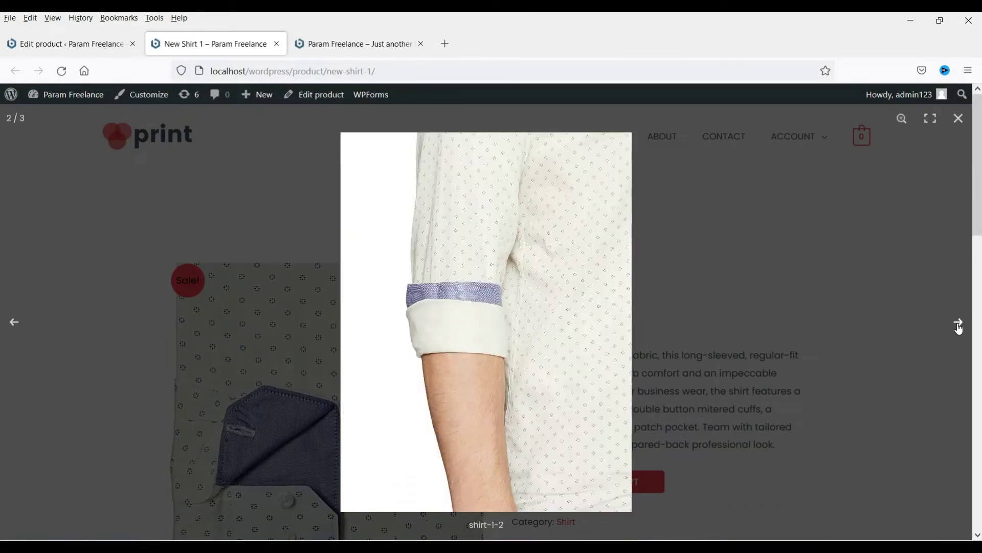
{"action": "left_click", "coordinate": [832, 267]}
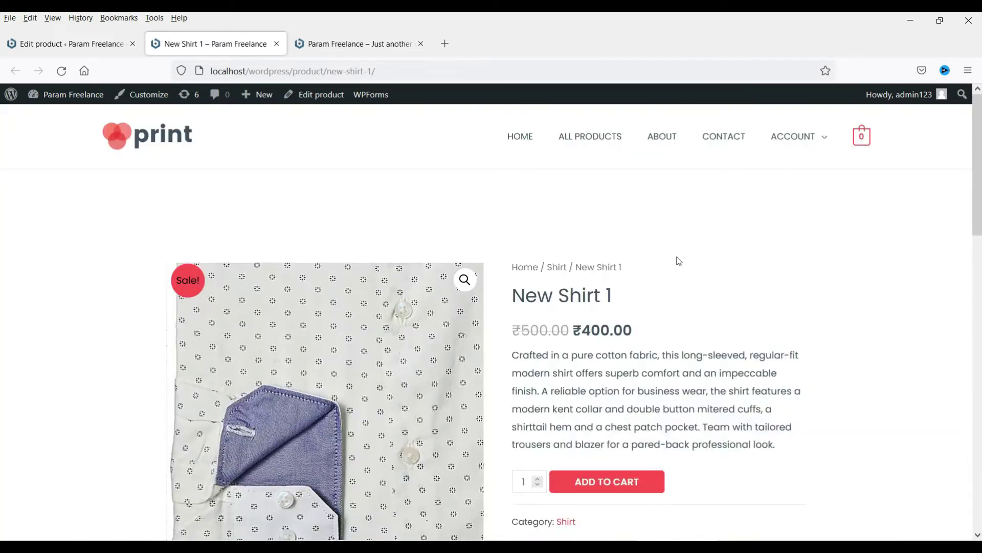
Step: Raise the purchase quantity to 5, lower it to 4, and return to the editor
{"action": "scroll", "coordinate": [730, 296], "scroll_direction": "down", "scroll_amount": 6}
{"action": "scroll", "coordinate": [651, 281], "scroll_direction": "down", "scroll_amount": 5}
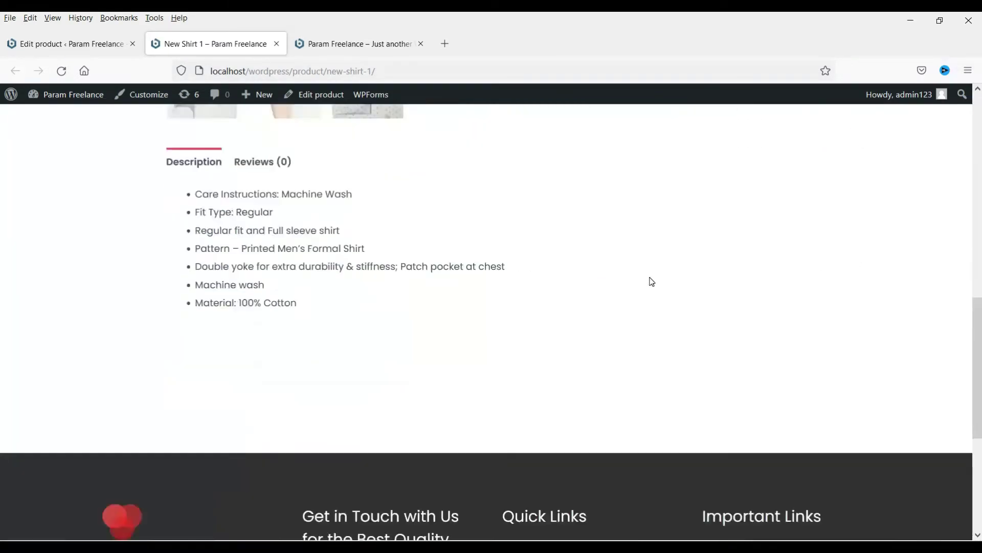
{"action": "scroll", "coordinate": [650, 281], "scroll_direction": "up", "scroll_amount": 12}
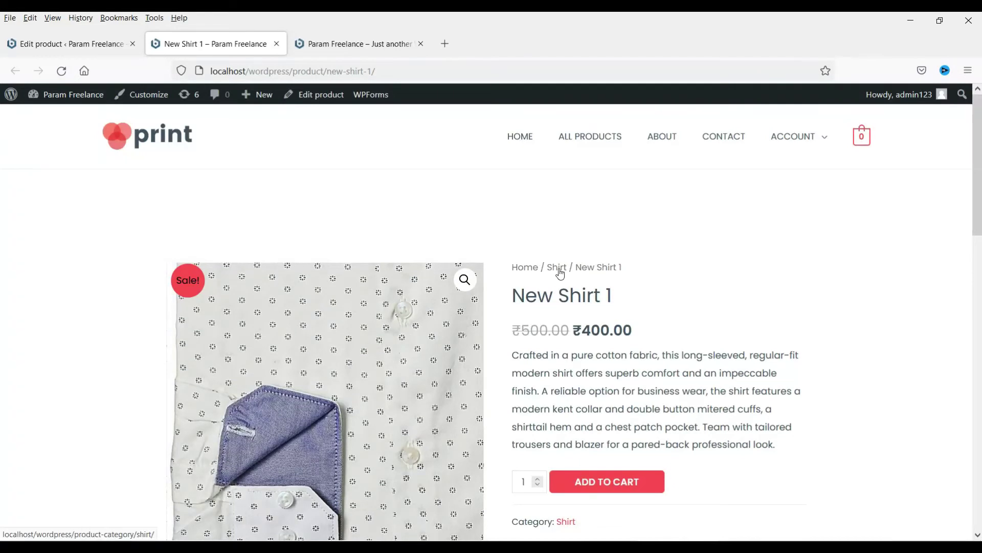
{"action": "scroll", "coordinate": [717, 309], "scroll_direction": "down", "scroll_amount": 5}
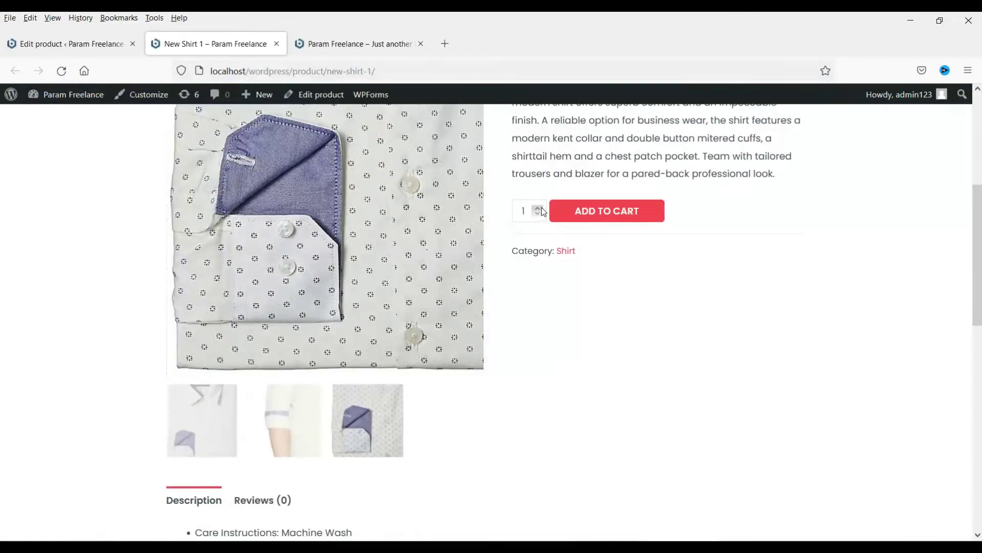
{"action": "left_click", "coordinate": [542, 210]}
{"action": "left_click", "coordinate": [543, 209]}
{"action": "left_click", "coordinate": [538, 215]}
{"action": "left_click", "coordinate": [646, 298]}
{"action": "scroll", "coordinate": [597, 322], "scroll_direction": "down", "scroll_amount": 8}
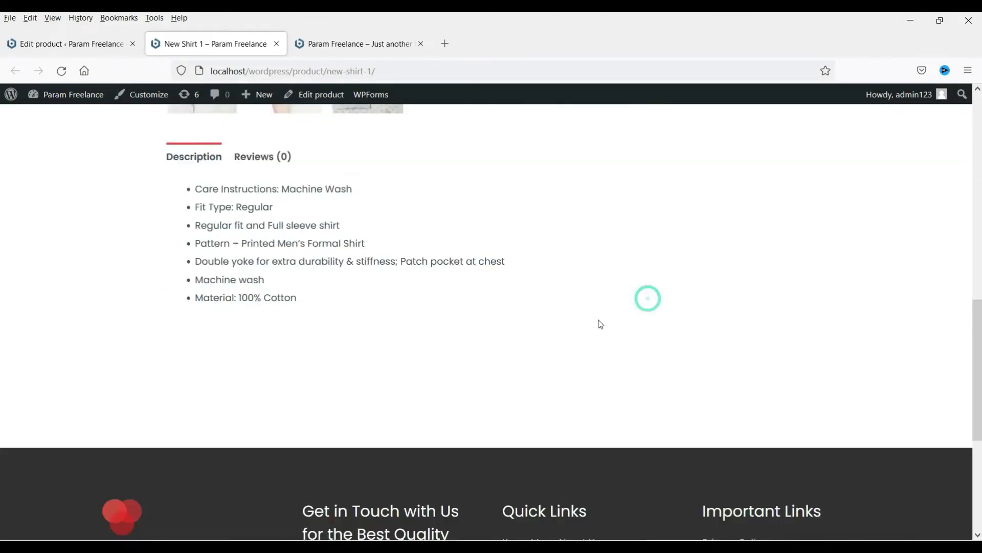
{"action": "scroll", "coordinate": [199, 320], "scroll_direction": "up", "scroll_amount": 5}
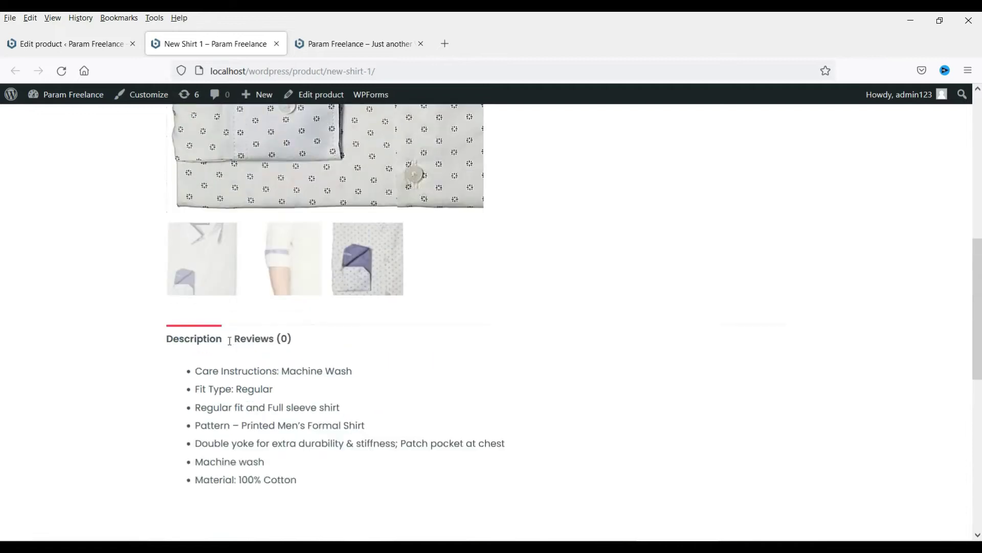
{"action": "left_click", "coordinate": [39, 45]}
Step: Enable stock management on the Inventory tab with a stock quantity of 20
{"action": "scroll", "coordinate": [776, 278], "scroll_direction": "down", "scroll_amount": 6}
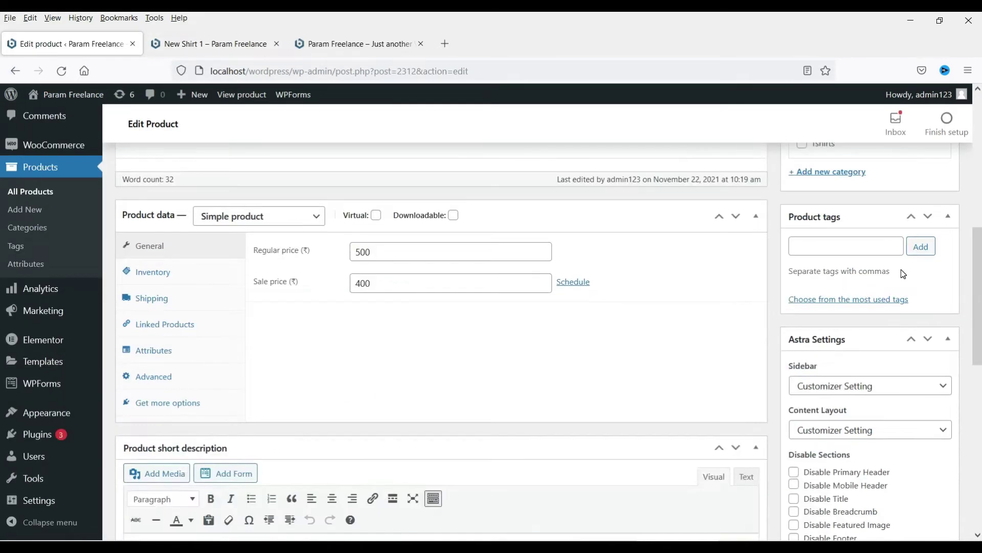
{"action": "left_click", "coordinate": [169, 279]}
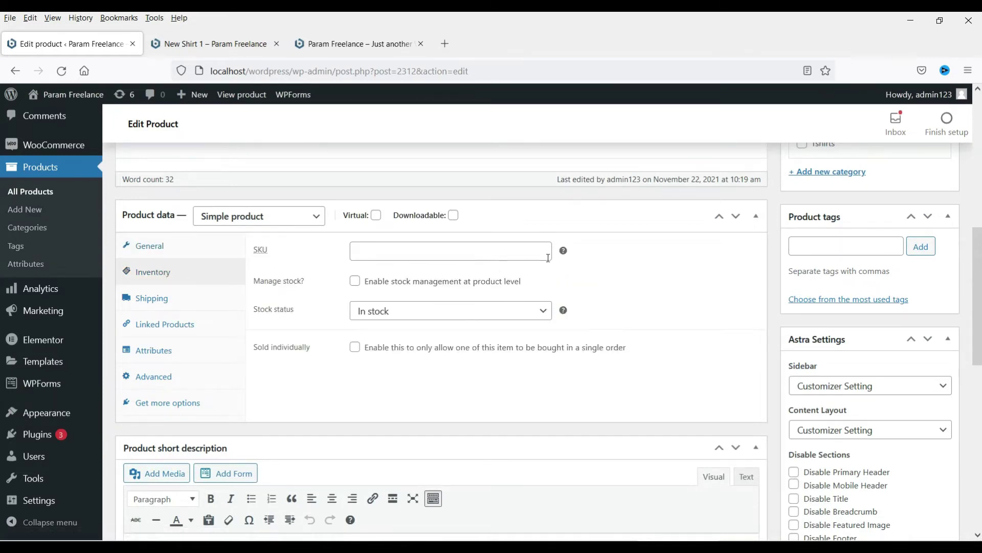
{"action": "mouse_move", "coordinate": [565, 252]}
{"action": "left_click", "coordinate": [356, 283]}
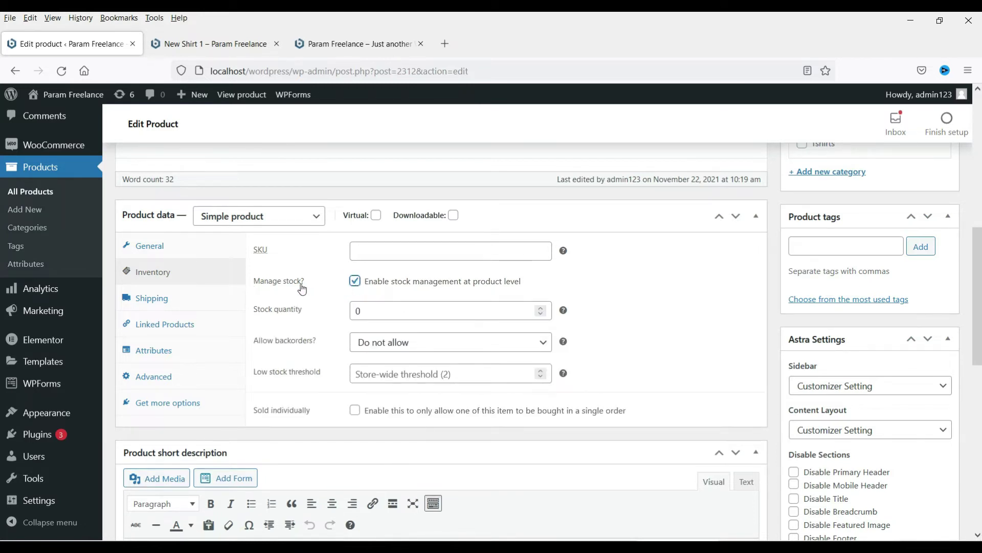
{"action": "double_click", "coordinate": [360, 310]}
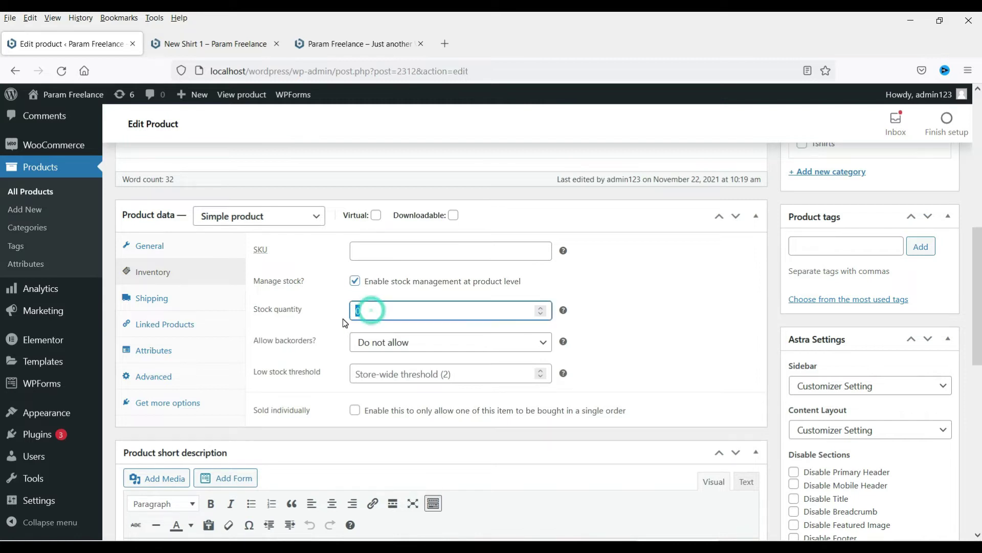
{"action": "type", "text": "20"}
{"action": "left_click", "coordinate": [645, 317]}
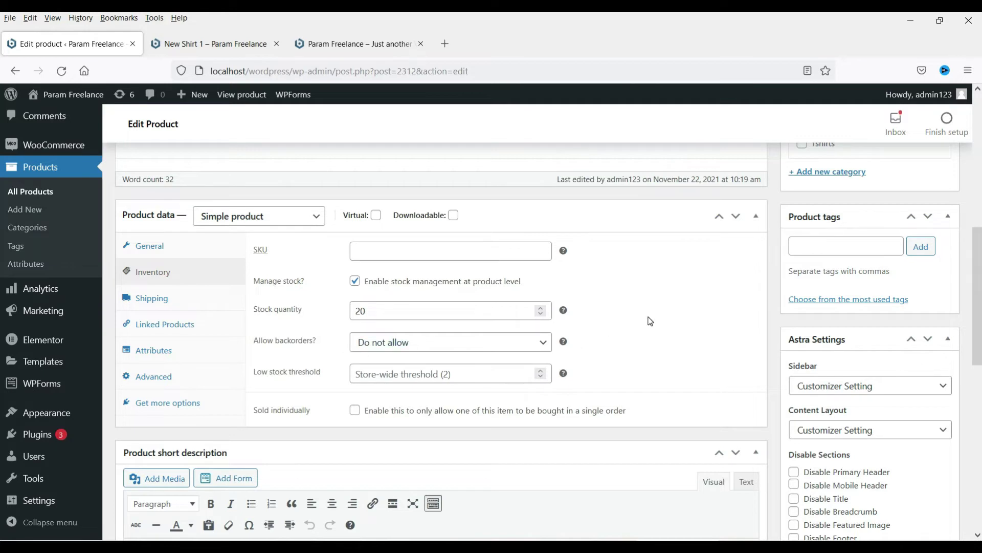
{"action": "scroll", "coordinate": [651, 321], "scroll_direction": "down", "scroll_amount": 1}
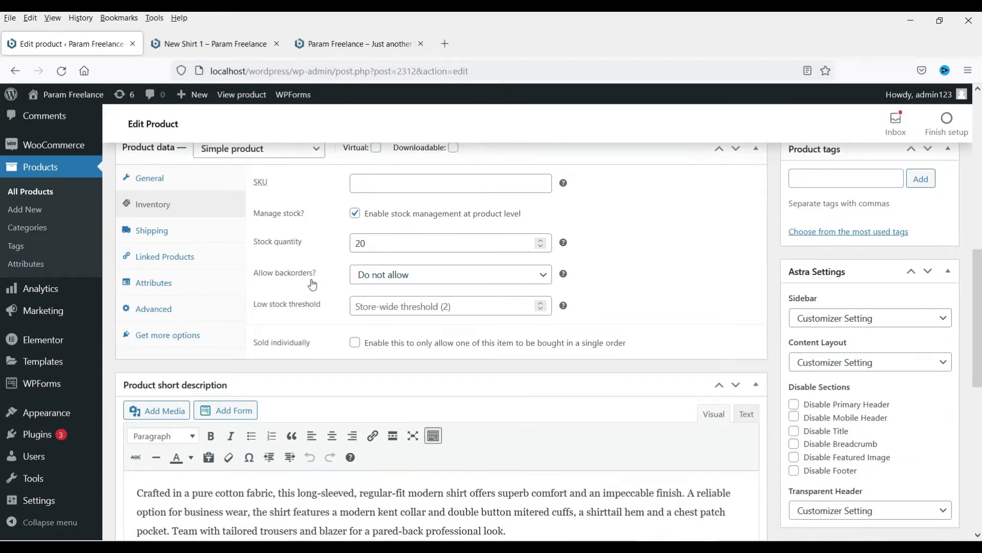
Step: Keep Allow backorders set to 'Do not allow'
{"action": "left_click", "coordinate": [432, 279]}
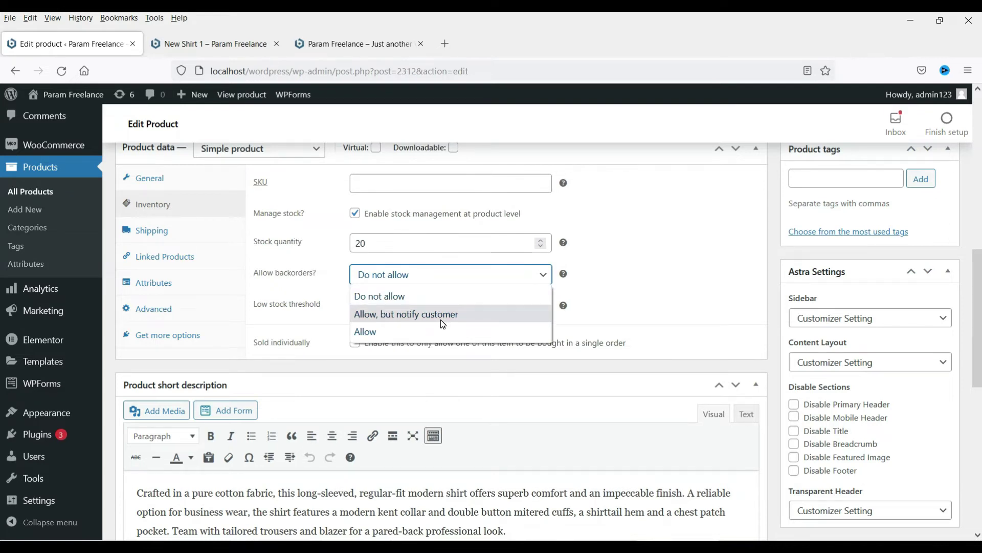
{"action": "left_click", "coordinate": [680, 288]}
{"action": "left_click", "coordinate": [439, 280]}
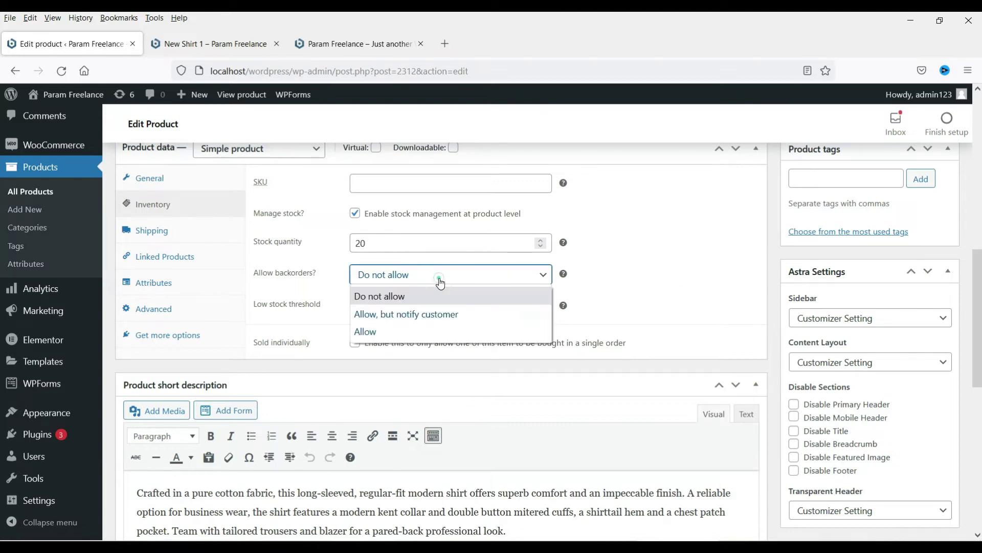
{"action": "left_click", "coordinate": [653, 279]}
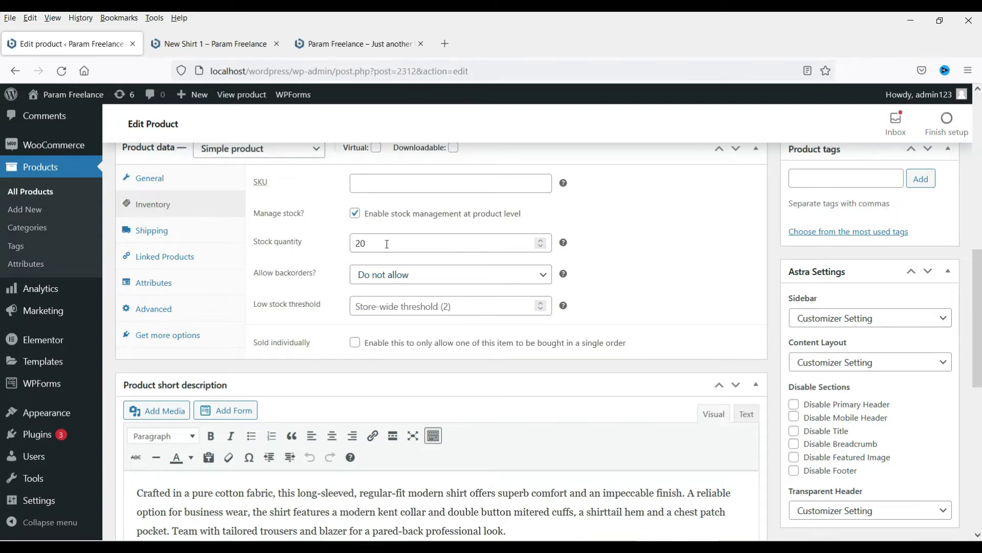
{"action": "left_click", "coordinate": [397, 279]}
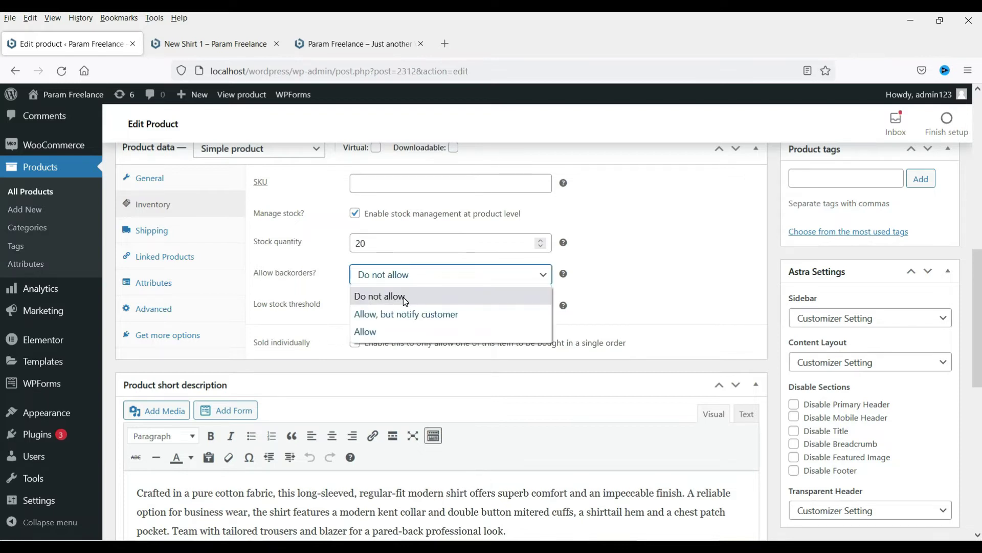
{"action": "left_click", "coordinate": [660, 280]}
{"action": "left_click", "coordinate": [434, 273]}
{"action": "left_click", "coordinate": [643, 260]}
Step: Set the low stock threshold to 5 and tick Sold individually
{"action": "left_click", "coordinate": [383, 307]}
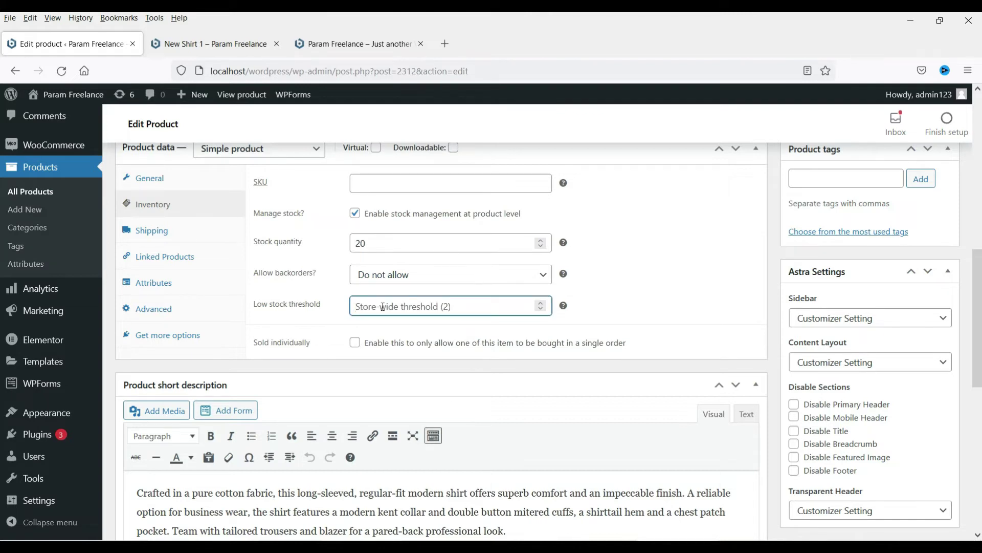
{"action": "type", "text": "5"}
{"action": "left_click", "coordinate": [676, 295]}
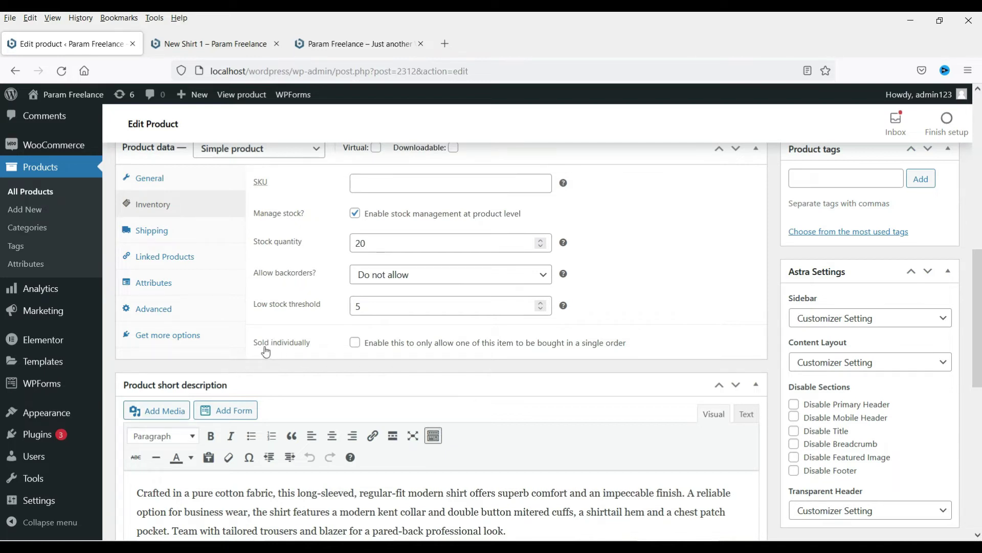
{"action": "left_click", "coordinate": [355, 342]}
Step: Update the product and confirm the storefront shows 20 in stock
{"action": "scroll", "coordinate": [975, 314], "scroll_direction": "up", "scroll_amount": 6}
{"action": "left_click", "coordinate": [947, 275]}
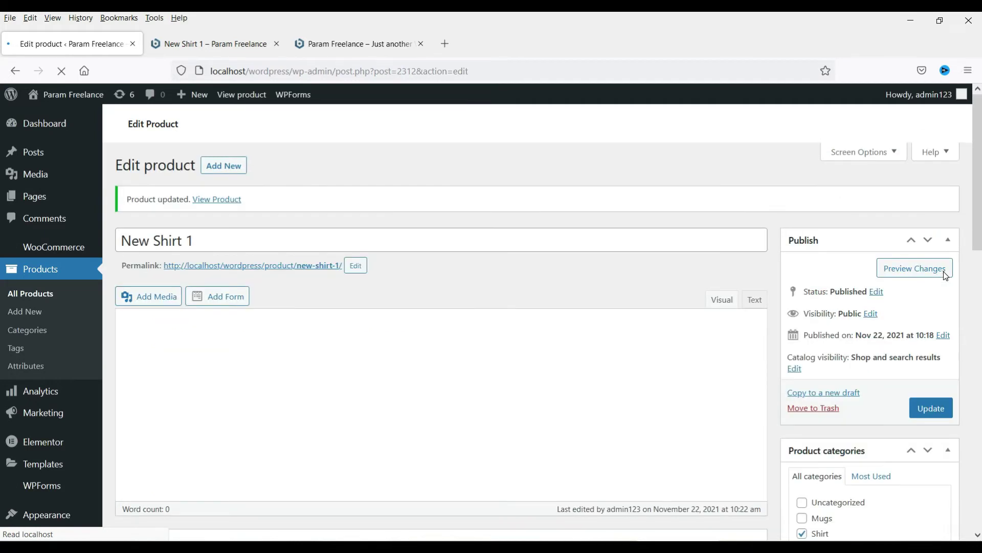
{"action": "left_click", "coordinate": [227, 47]}
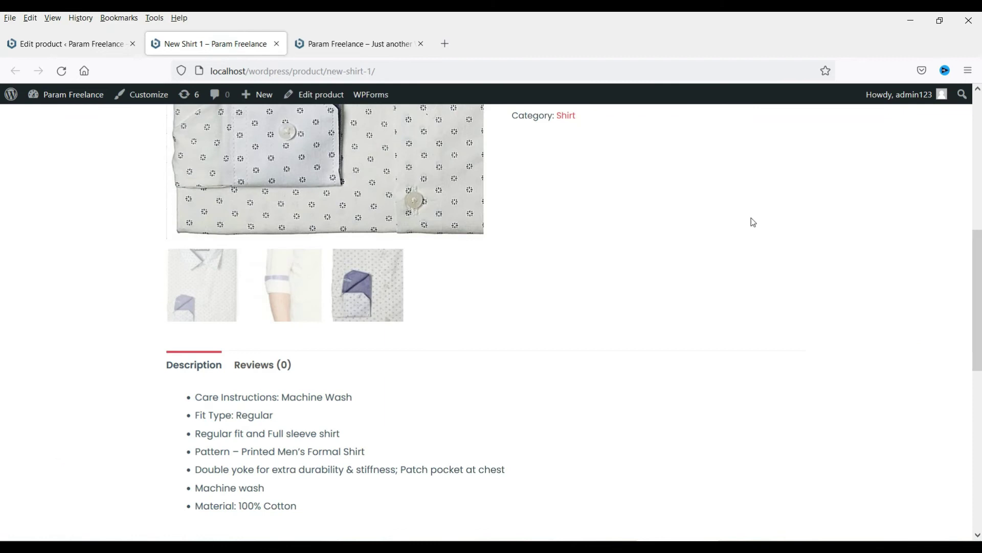
{"action": "left_click", "coordinate": [60, 72]}
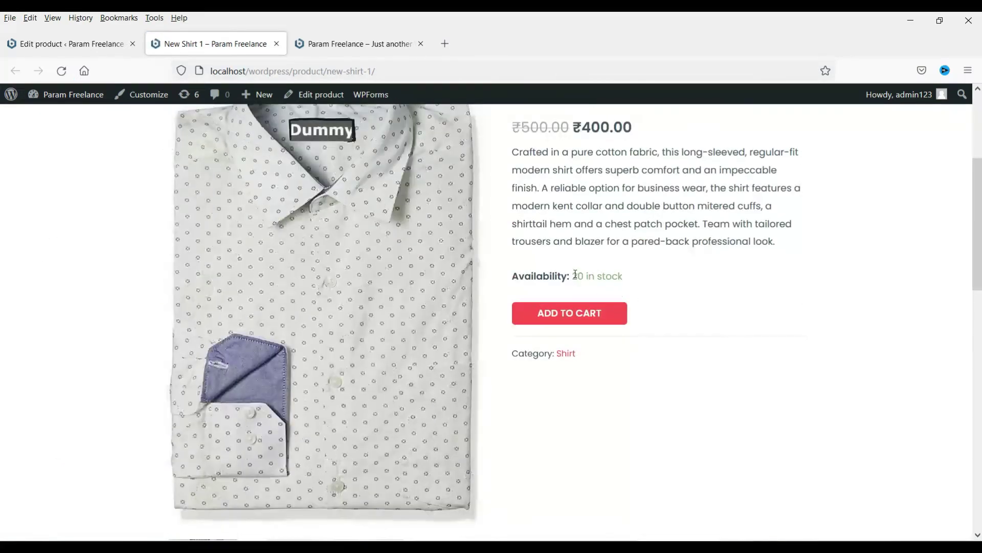
{"action": "left_click_drag", "start_coordinate": [575, 273], "coordinate": [647, 281]}
{"action": "left_click", "coordinate": [657, 279]}
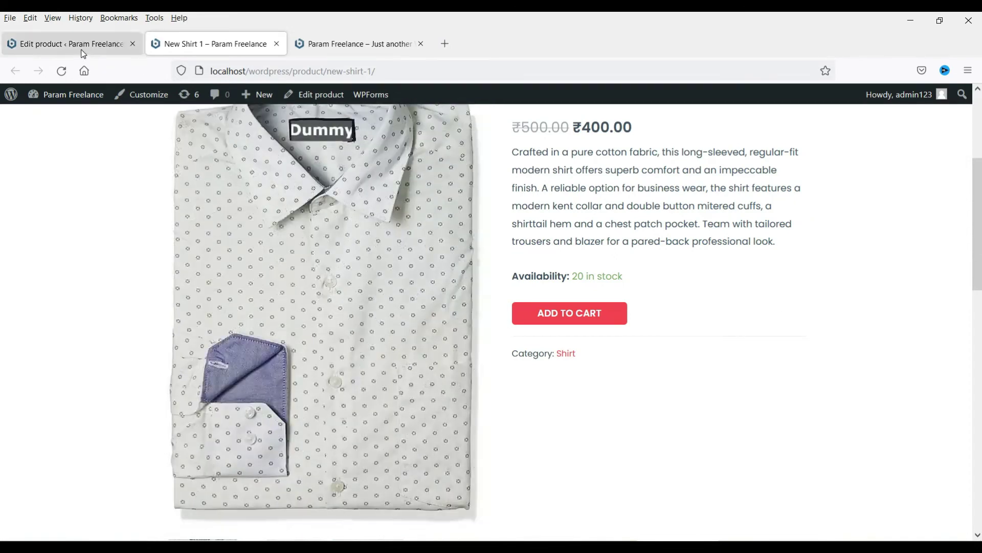
Step: Untick Sold individually in the Inventory tab and update the product
{"action": "left_click", "coordinate": [80, 46]}
{"action": "scroll", "coordinate": [616, 339], "scroll_direction": "down", "scroll_amount": 10}
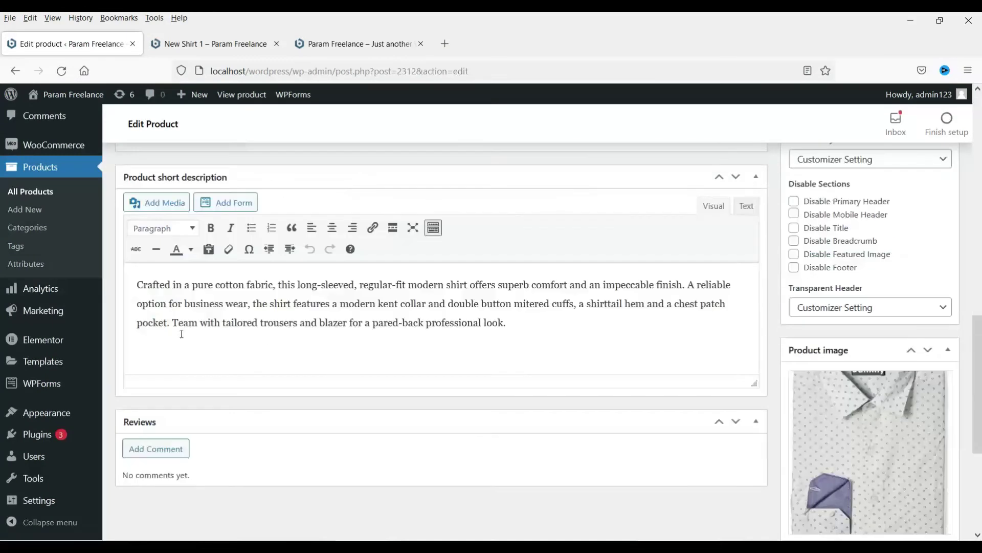
{"action": "scroll", "coordinate": [182, 333], "scroll_direction": "up", "scroll_amount": 4}
{"action": "left_click", "coordinate": [154, 204]}
{"action": "left_click", "coordinate": [355, 342]}
{"action": "scroll", "coordinate": [888, 281], "scroll_direction": "up", "scroll_amount": 7}
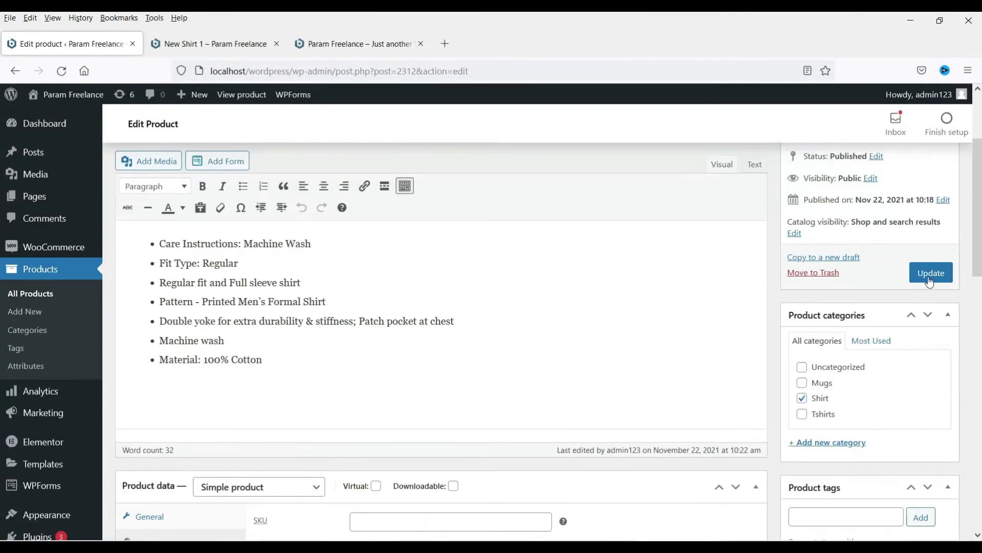
{"action": "left_click", "coordinate": [932, 273]}
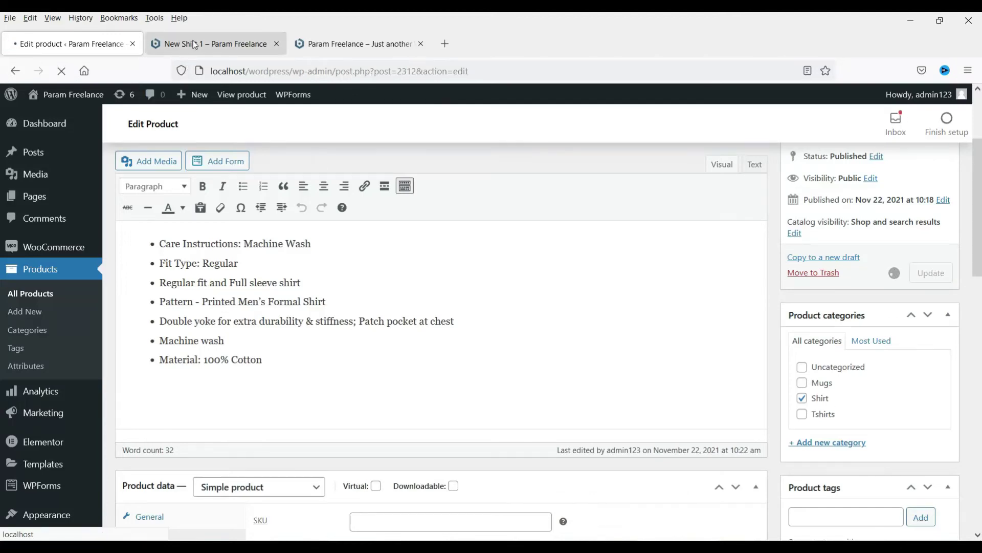
Step: Reload the storefront and test the quantity box, raising to 2 then back to 1
{"action": "left_click", "coordinate": [210, 44]}
{"action": "left_click", "coordinate": [61, 70]}
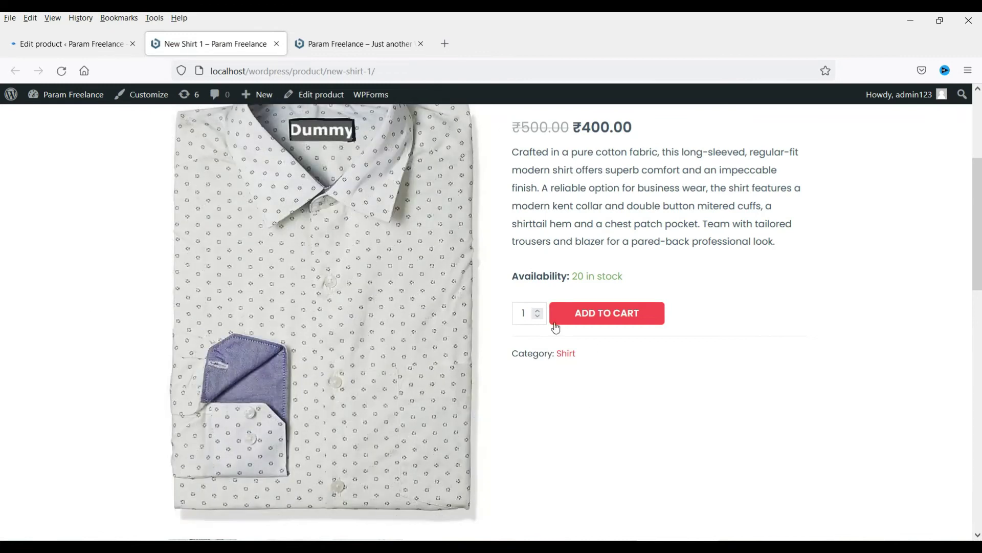
{"action": "left_click", "coordinate": [538, 310]}
{"action": "left_click", "coordinate": [538, 316]}
Step: Leave the shipping class as none and show the Linked Products tab
{"action": "left_click", "coordinate": [47, 42]}
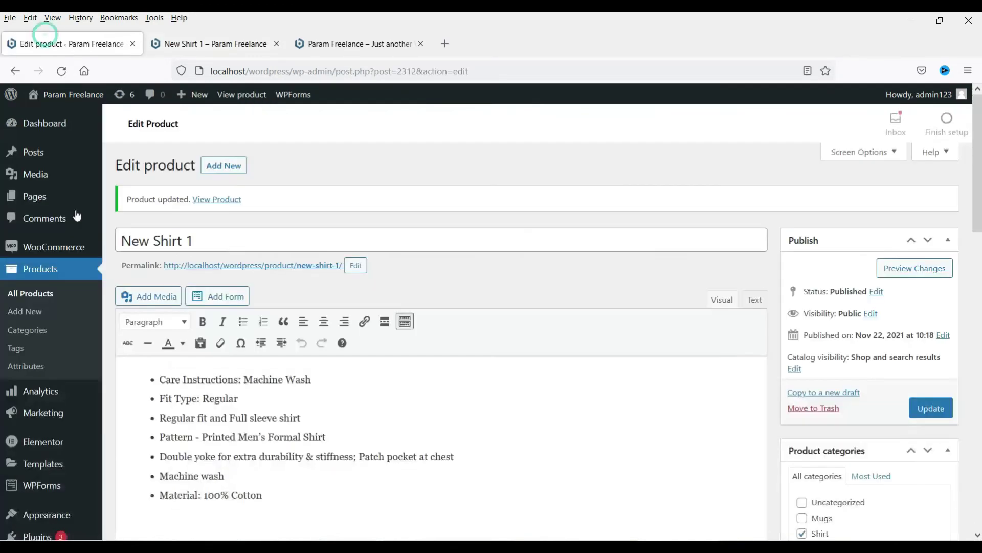
{"action": "scroll", "coordinate": [735, 378], "scroll_direction": "down", "scroll_amount": 9}
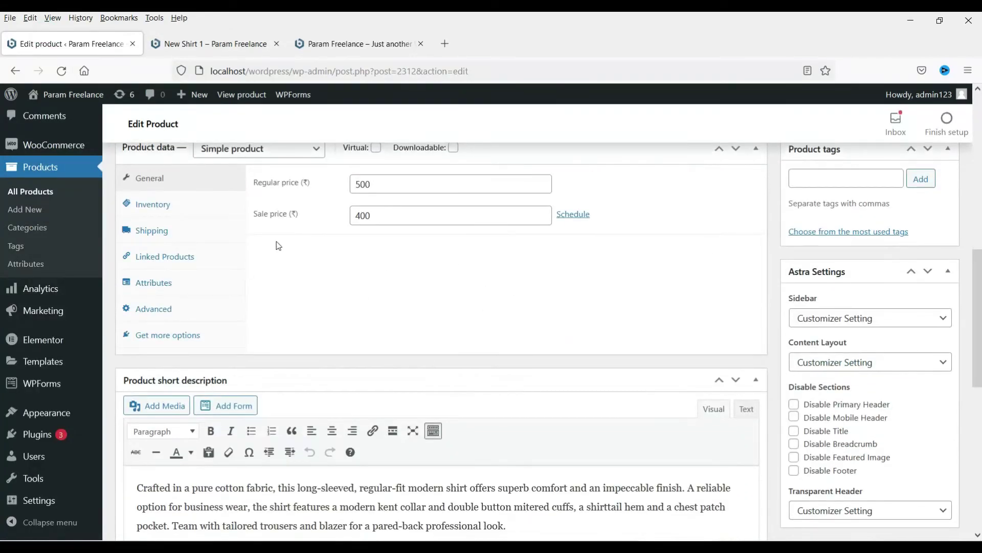
{"action": "left_click", "coordinate": [153, 232]}
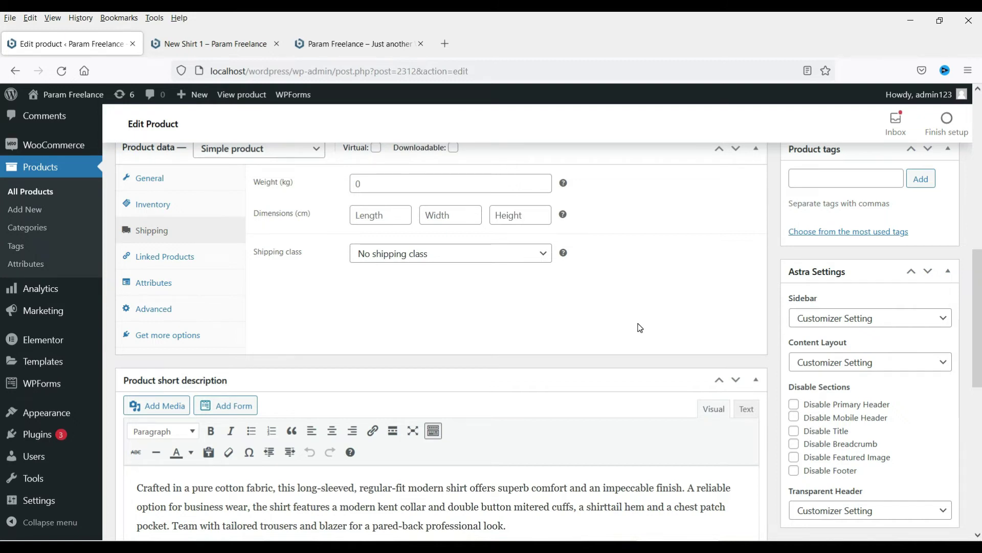
{"action": "left_click", "coordinate": [465, 255]}
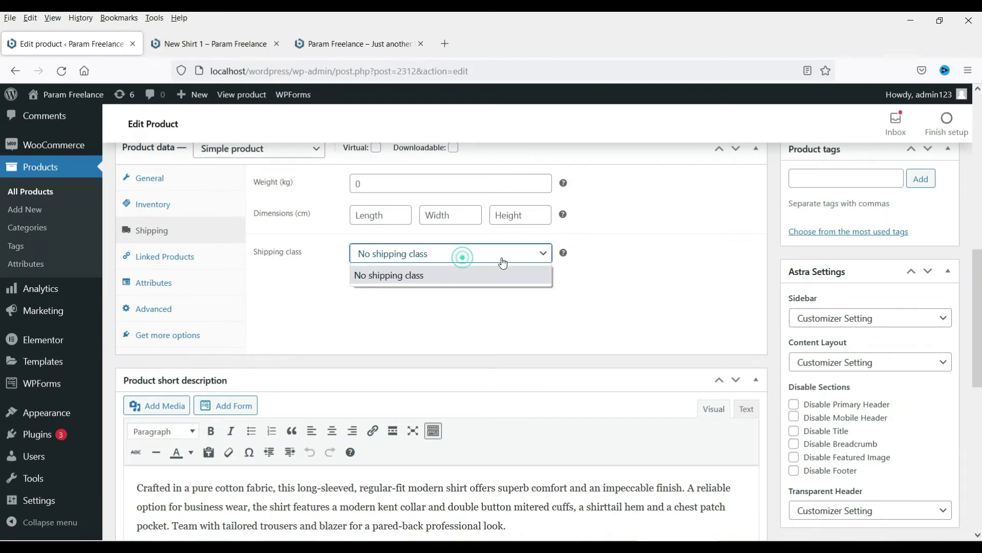
{"action": "left_click", "coordinate": [659, 290]}
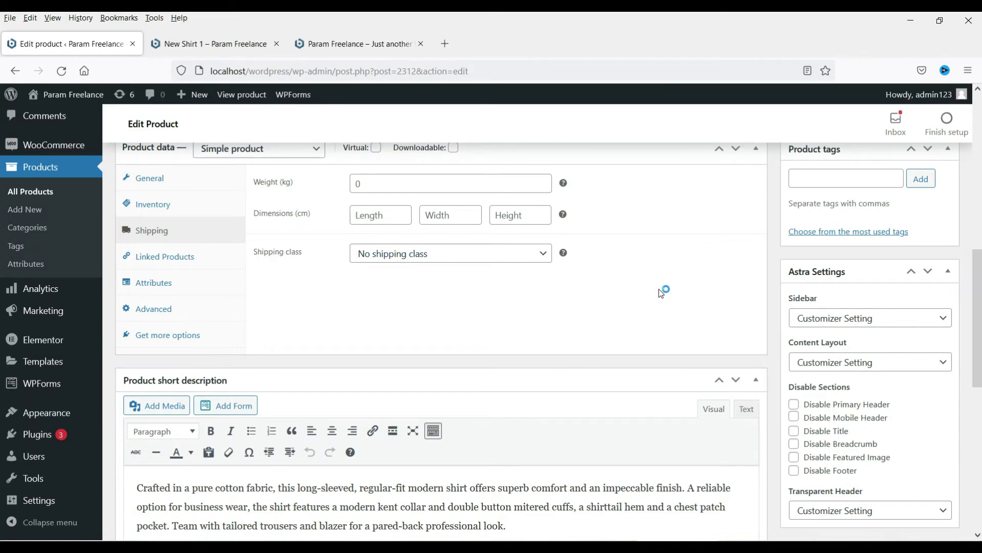
{"action": "left_click", "coordinate": [149, 257]}
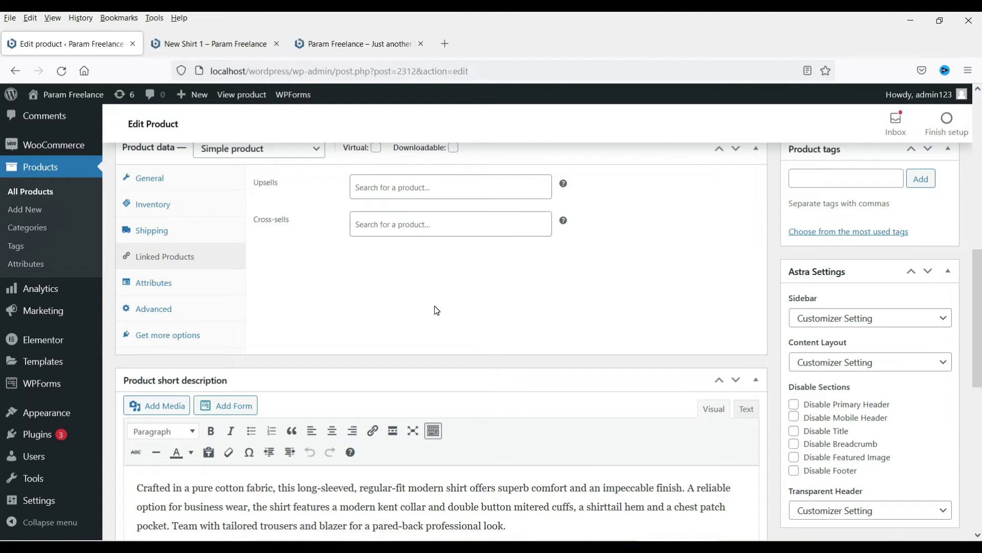
{"action": "mouse_move", "coordinate": [566, 188]}
Step: Check existing product names in Products > All Products
{"action": "left_click", "coordinate": [408, 187]}
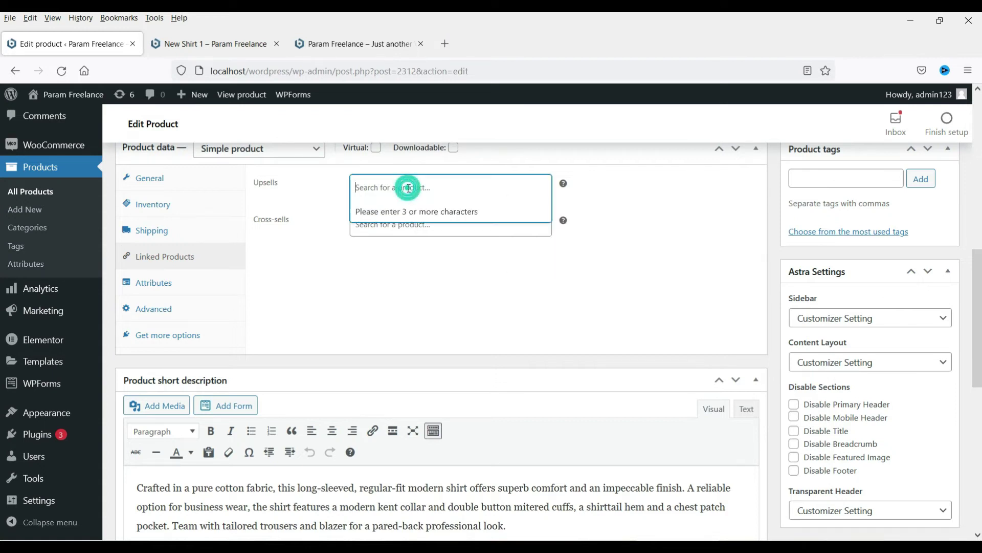
{"action": "left_click", "coordinate": [353, 43]}
{"action": "mouse_move", "coordinate": [75, 100]}
{"action": "left_click", "coordinate": [51, 119]}
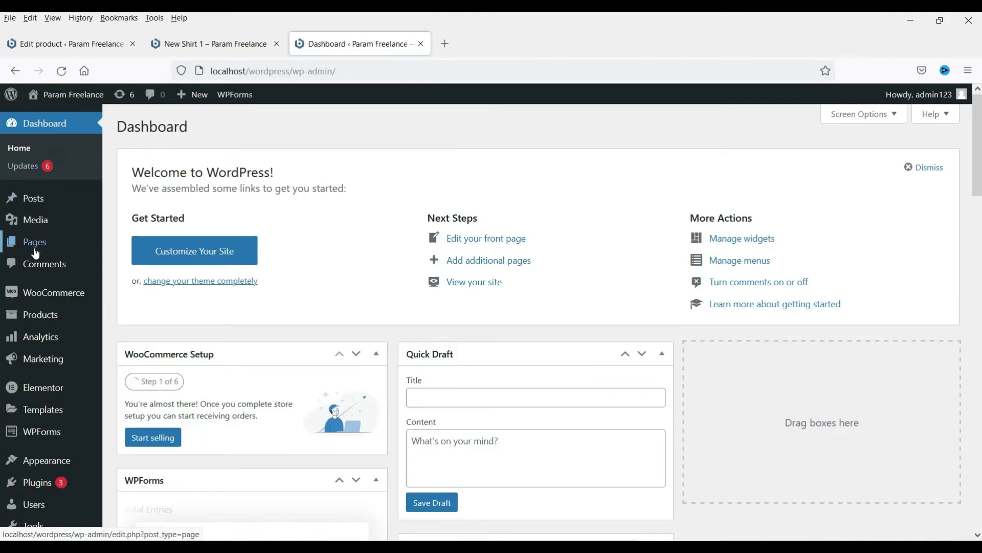
{"action": "left_click", "coordinate": [44, 317]}
{"action": "scroll", "coordinate": [454, 275], "scroll_direction": "down", "scroll_amount": 10}
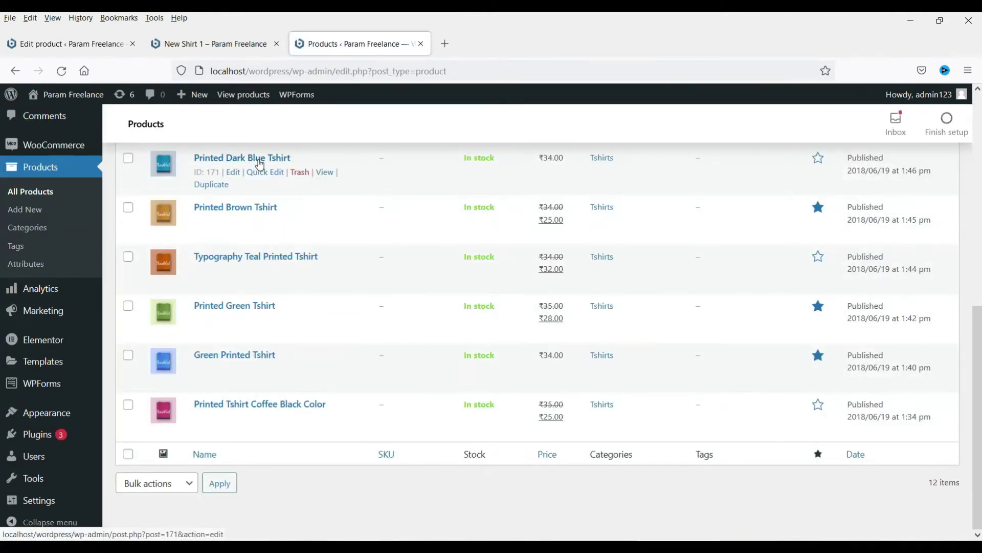
Step: Back in the editor, search 'printed' in the Upsells field
{"action": "left_click", "coordinate": [54, 41]}
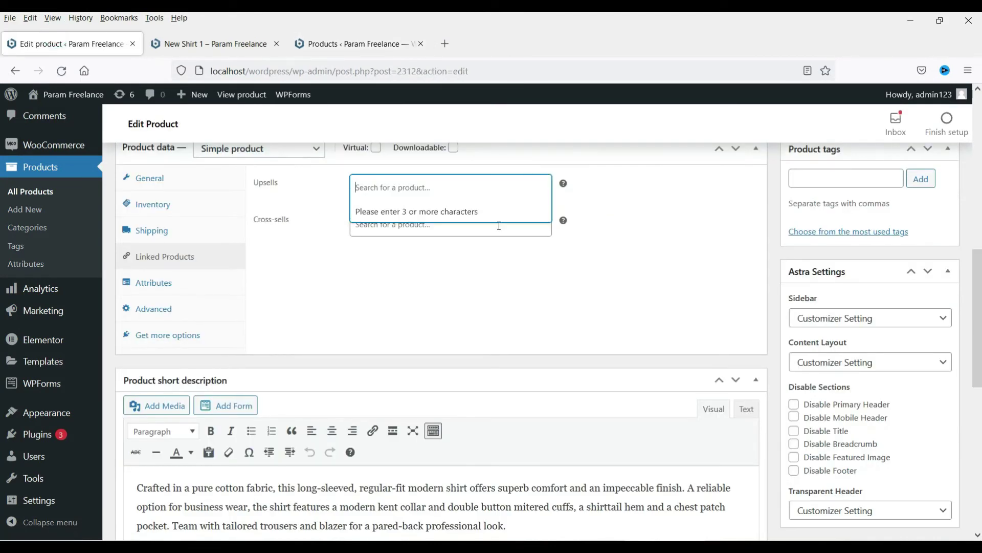
{"action": "left_click", "coordinate": [377, 186]}
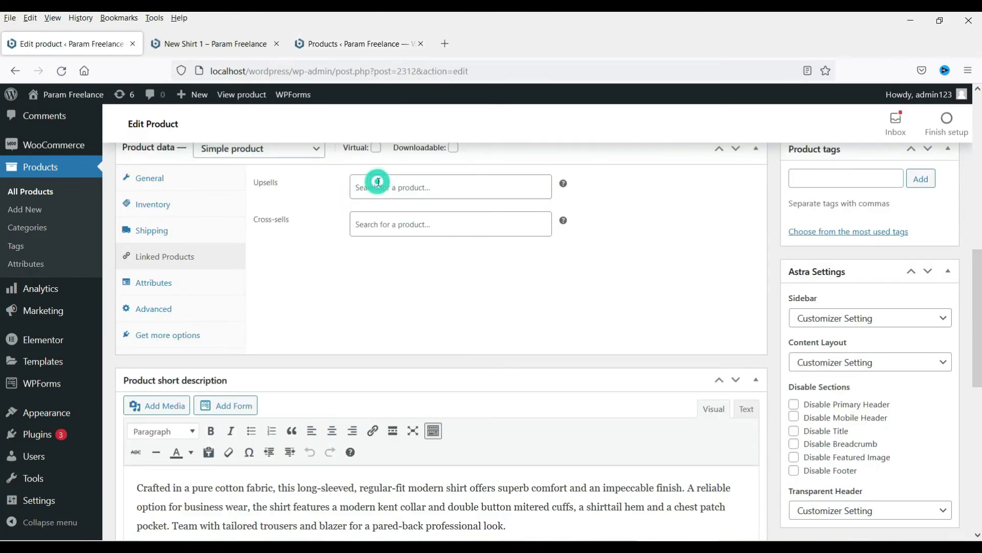
{"action": "type", "text": "printed"}
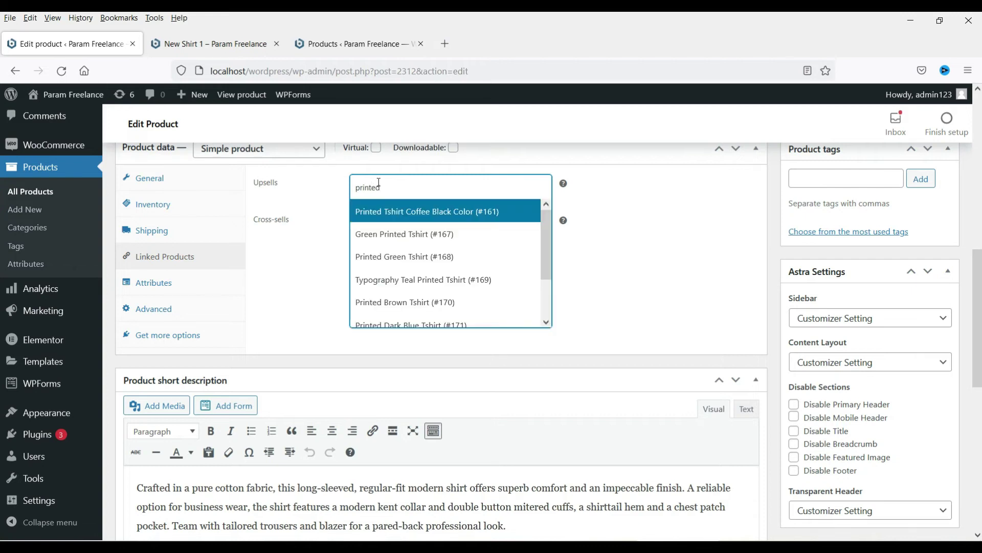
Step: Add Green Printed Tshirt (#167) as an upsell and update the product
{"action": "left_click", "coordinate": [407, 234]}
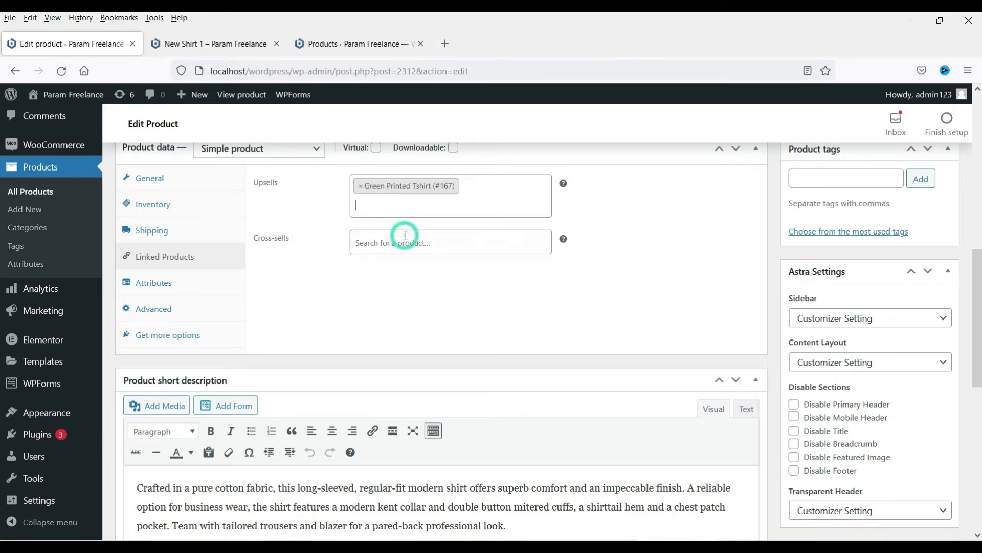
{"action": "scroll", "coordinate": [1, 212], "scroll_direction": "up", "scroll_amount": 4}
{"action": "scroll", "coordinate": [548, 338], "scroll_direction": "up", "scroll_amount": 3}
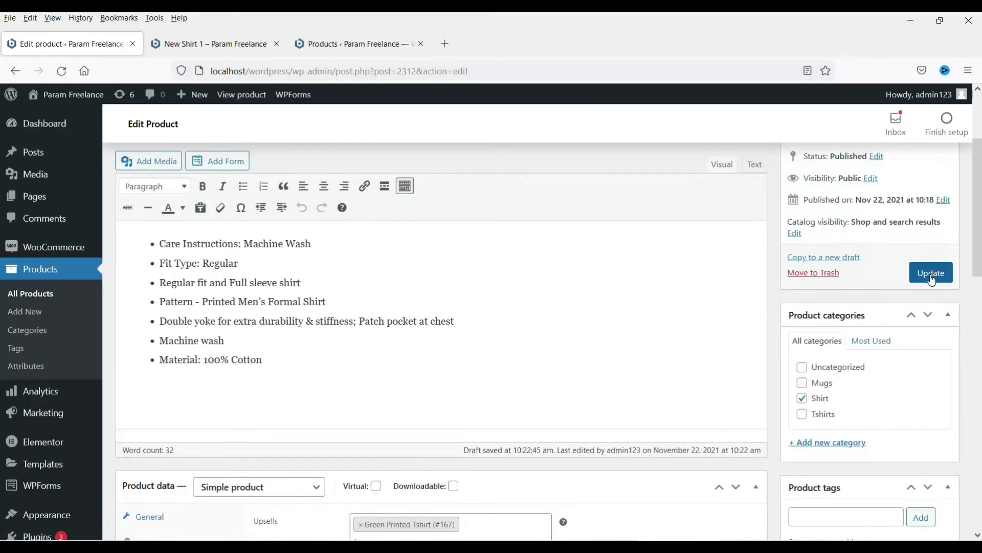
{"action": "left_click", "coordinate": [931, 274]}
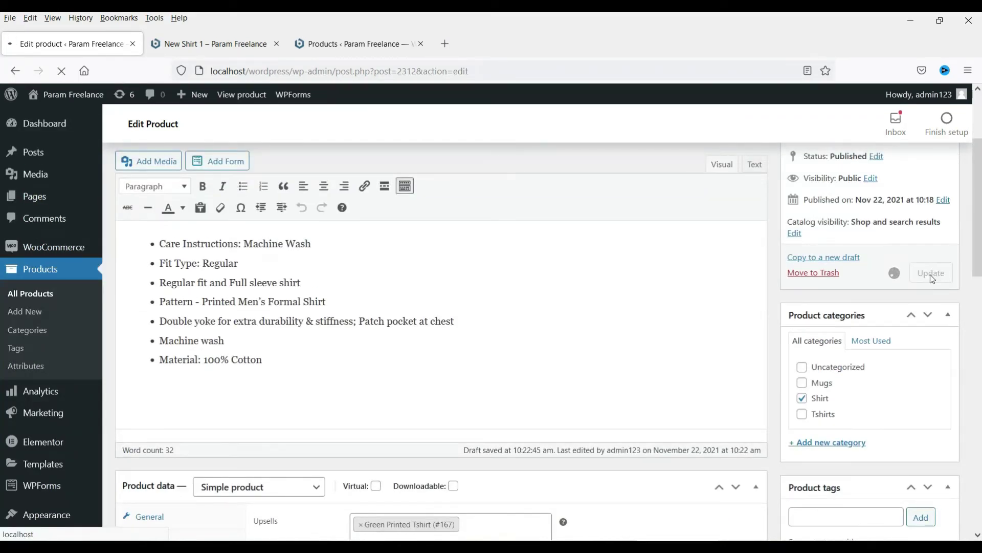
Step: Reload the storefront to confirm Green Printed Tshirt under "You may also like…", then return
{"action": "key", "text": "ctrl+Tab"}
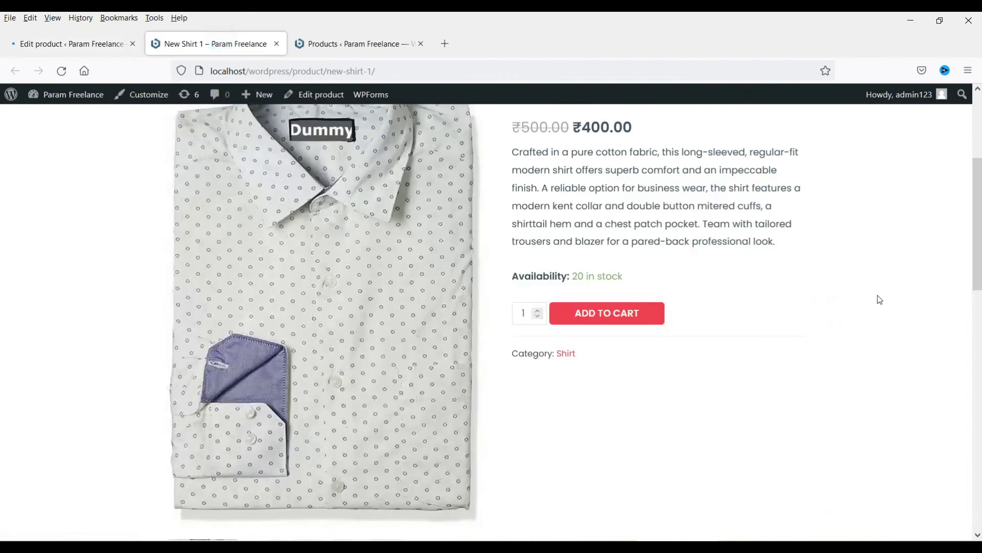
{"action": "scroll", "coordinate": [2, 160], "scroll_direction": "down", "scroll_amount": 4}
{"action": "key", "text": "F5"}
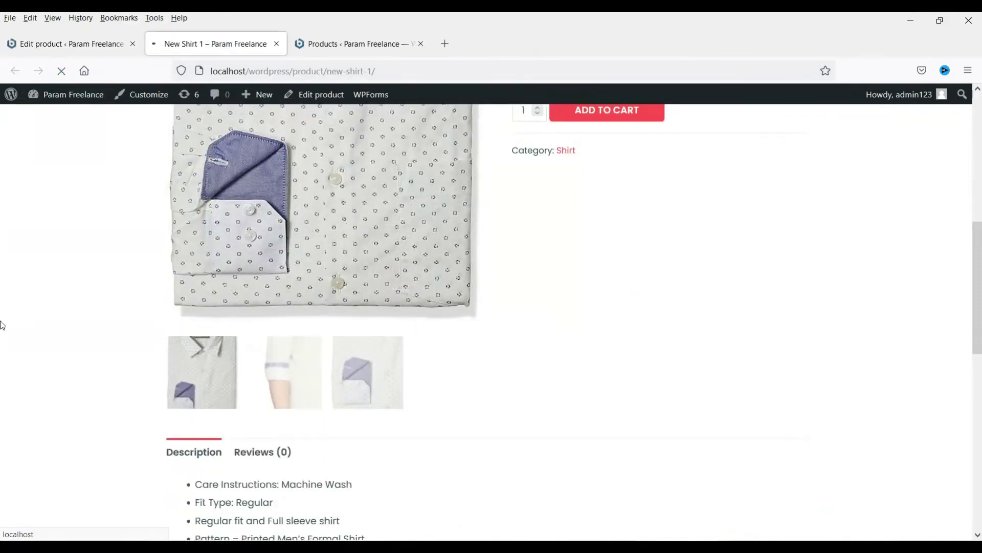
{"action": "scroll", "coordinate": [2, 319], "scroll_direction": "down", "scroll_amount": 9}
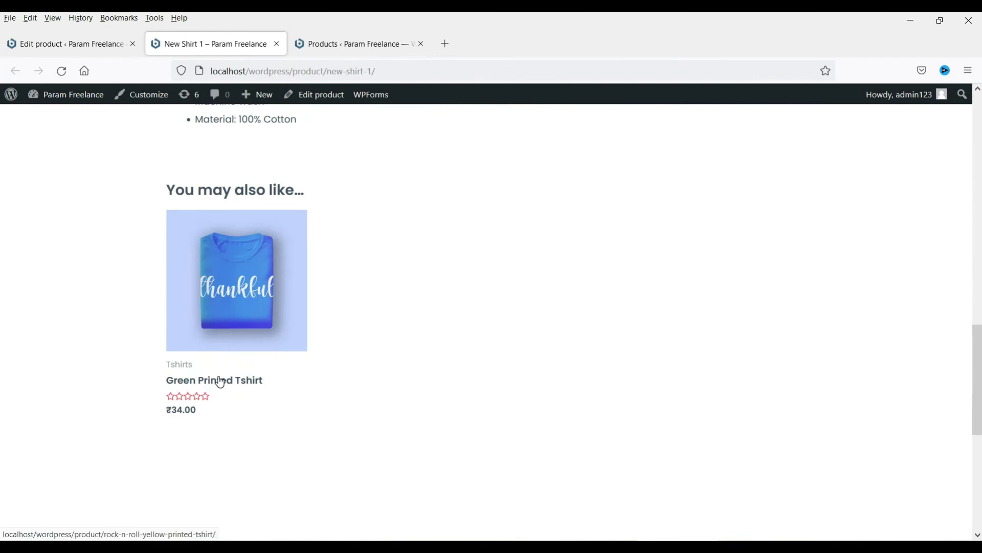
{"action": "scroll", "coordinate": [221, 381], "scroll_direction": "up", "scroll_amount": 13}
{"action": "key", "text": "ctrl+shift+Tab"}
Step: Scroll to Product data and bring up the Linked Products settings
{"action": "scroll", "coordinate": [622, 373], "scroll_direction": "down", "scroll_amount": 6}
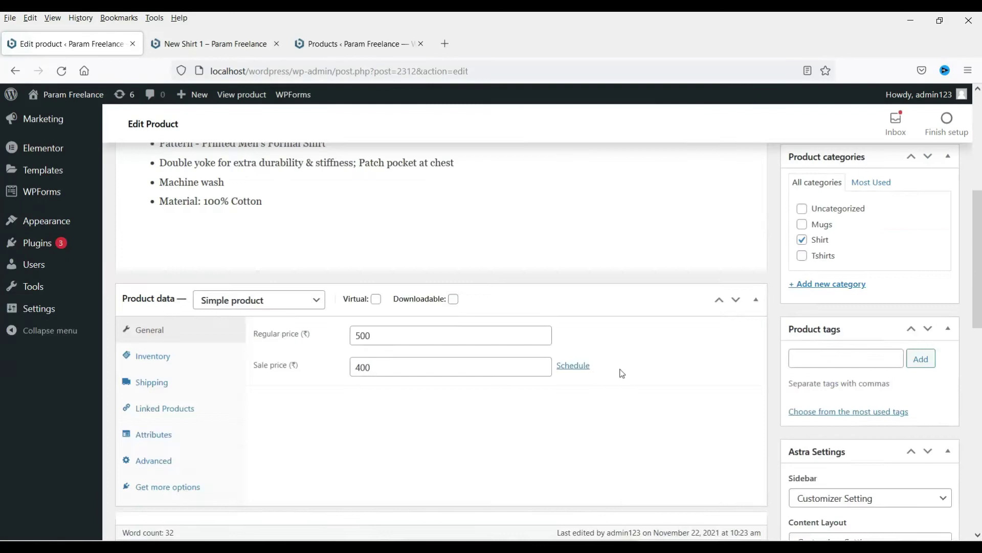
{"action": "scroll", "coordinate": [622, 374], "scroll_direction": "down", "scroll_amount": 10}
{"action": "scroll", "coordinate": [440, 401], "scroll_direction": "down", "scroll_amount": 2}
{"action": "scroll", "coordinate": [441, 401], "scroll_direction": "up", "scroll_amount": 7}
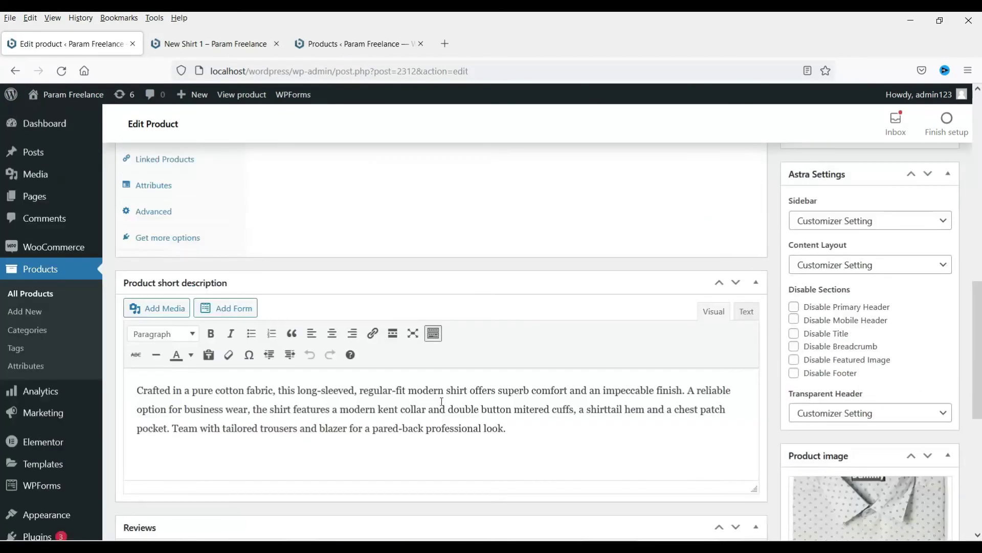
{"action": "scroll", "coordinate": [442, 402], "scroll_direction": "up", "scroll_amount": 3}
{"action": "left_click", "coordinate": [184, 296]}
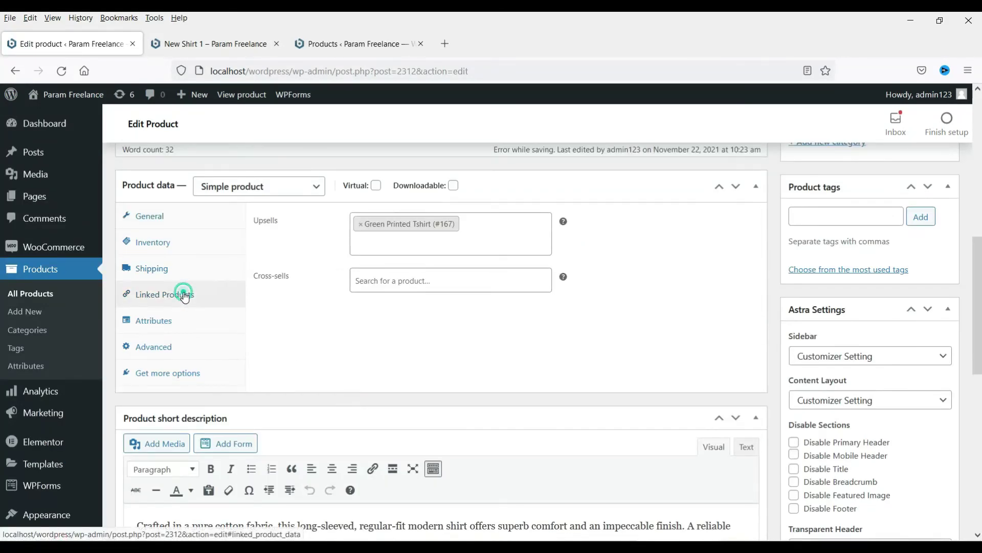
Step: Search 'mug' in Cross-sells, pick White Printed Coffee Mug (#240), and update
{"action": "left_click", "coordinate": [426, 280]}
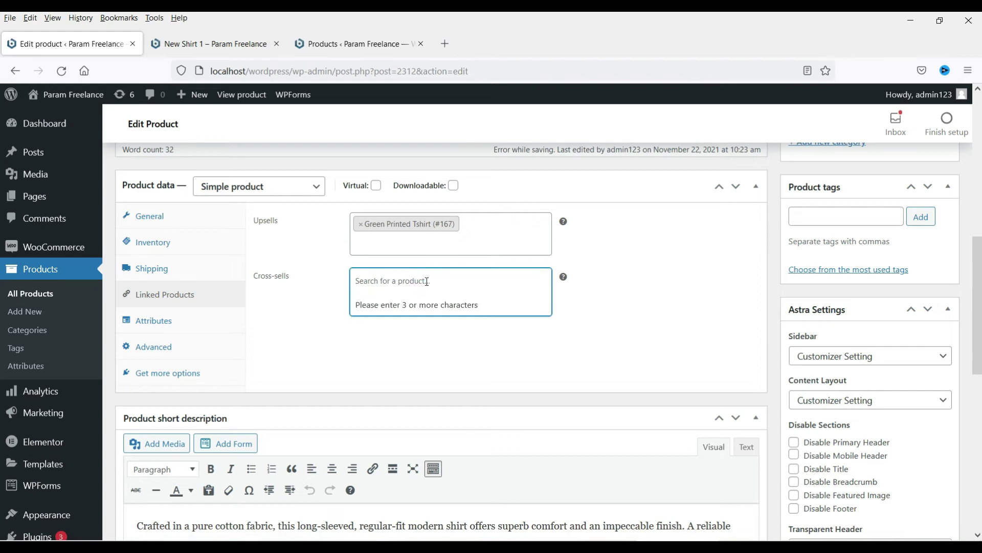
{"action": "type", "text": "prin"}
{"action": "key", "text": "BackSpace"}
{"action": "key", "text": "BackSpace"}
{"action": "key", "text": "BackSpace"}
{"action": "key", "text": "BackSpace"}
{"action": "type", "text": "mug"}
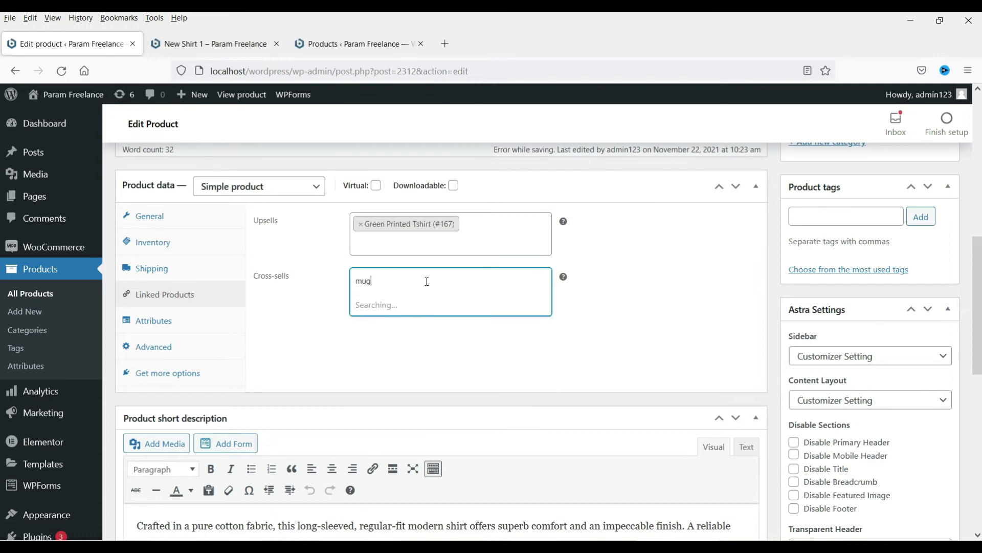
{"action": "left_click", "coordinate": [424, 303]}
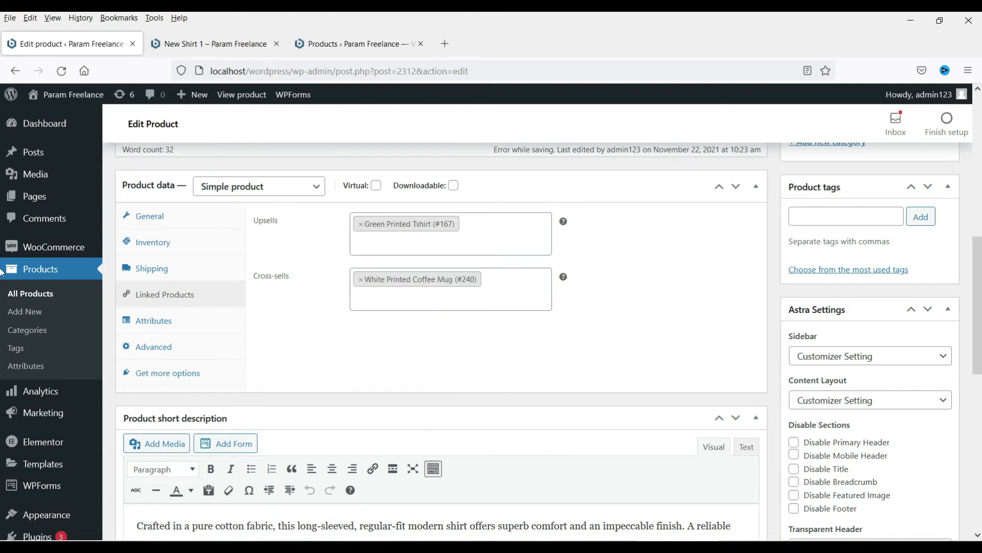
{"action": "scroll", "coordinate": [890, 246], "scroll_direction": "up", "scroll_amount": 5}
{"action": "left_click", "coordinate": [931, 246]}
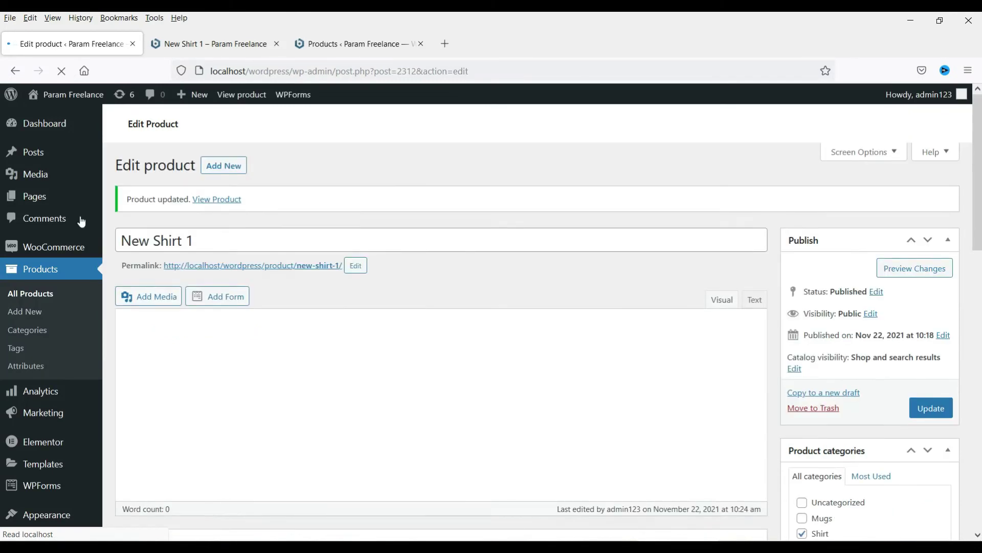
Step: Reload New Shirt 1's storefront page and scroll through its updated details
{"action": "left_click", "coordinate": [199, 46]}
{"action": "left_click", "coordinate": [62, 71]}
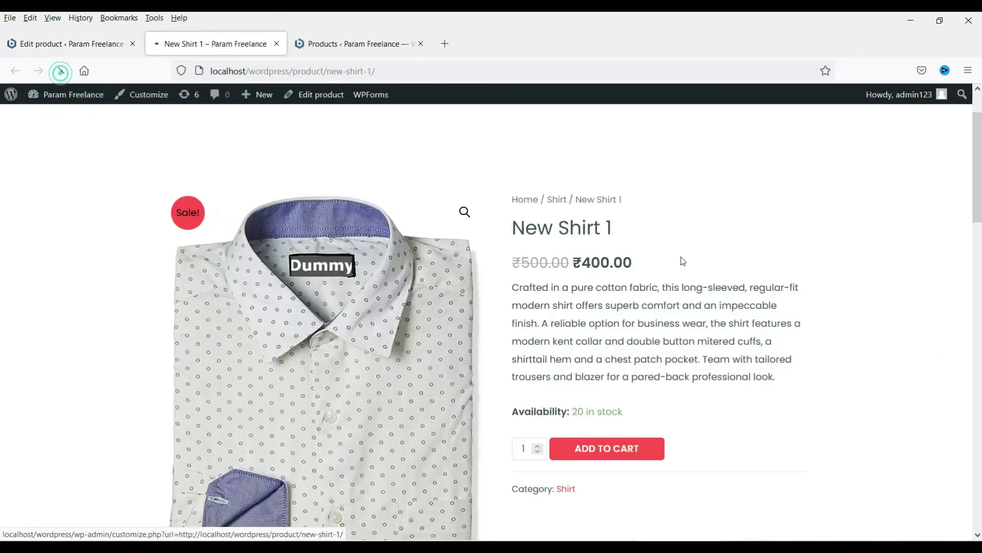
{"action": "scroll", "coordinate": [631, 278], "scroll_direction": "down", "scroll_amount": 5}
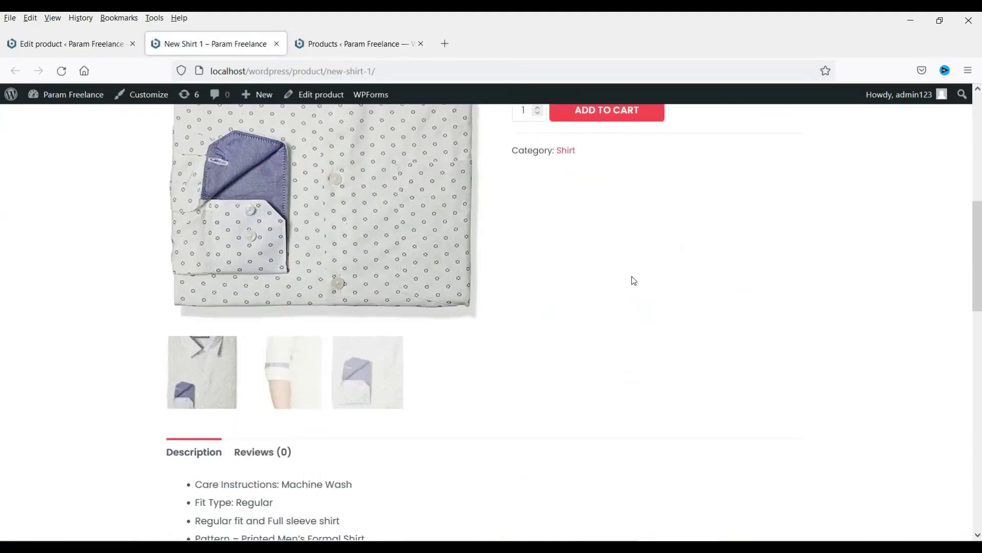
{"action": "scroll", "coordinate": [631, 338], "scroll_direction": "down", "scroll_amount": 5}
{"action": "scroll", "coordinate": [649, 367], "scroll_direction": "up", "scroll_amount": 10}
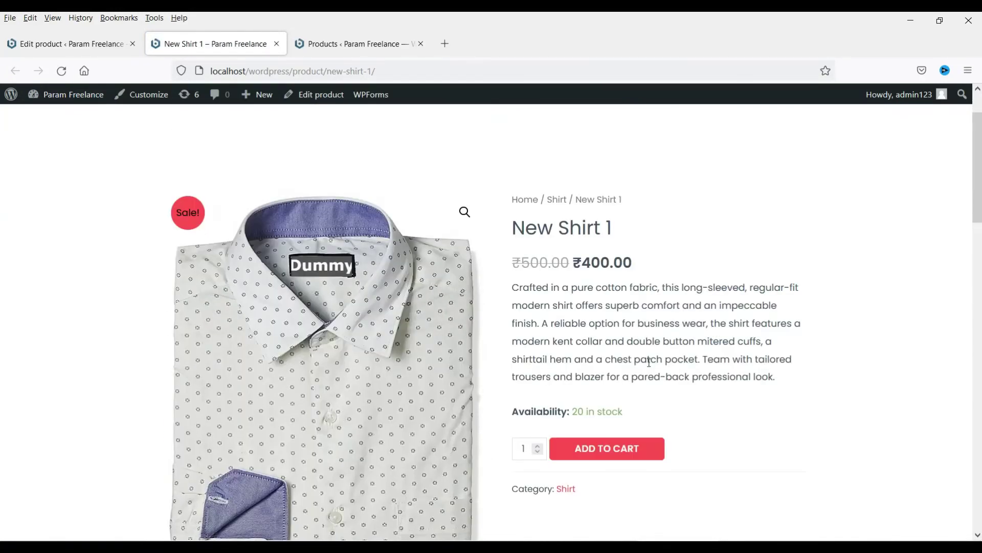
Step: Add New Shirt 1 to the cart and confirm White Printed Coffee Mug is suggested
{"action": "left_click", "coordinate": [626, 451]}
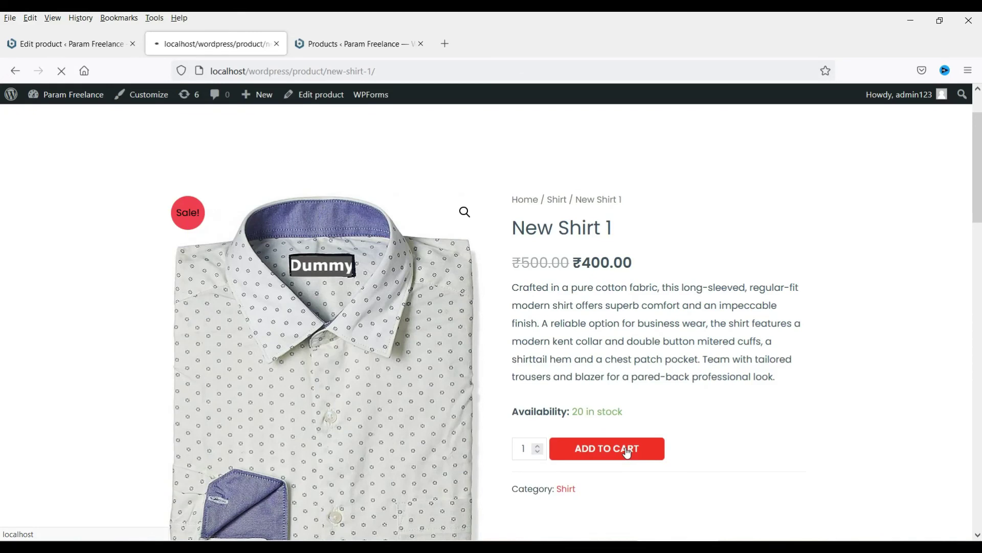
{"action": "left_click", "coordinate": [742, 291]}
{"action": "scroll", "coordinate": [712, 361], "scroll_direction": "down", "scroll_amount": 4}
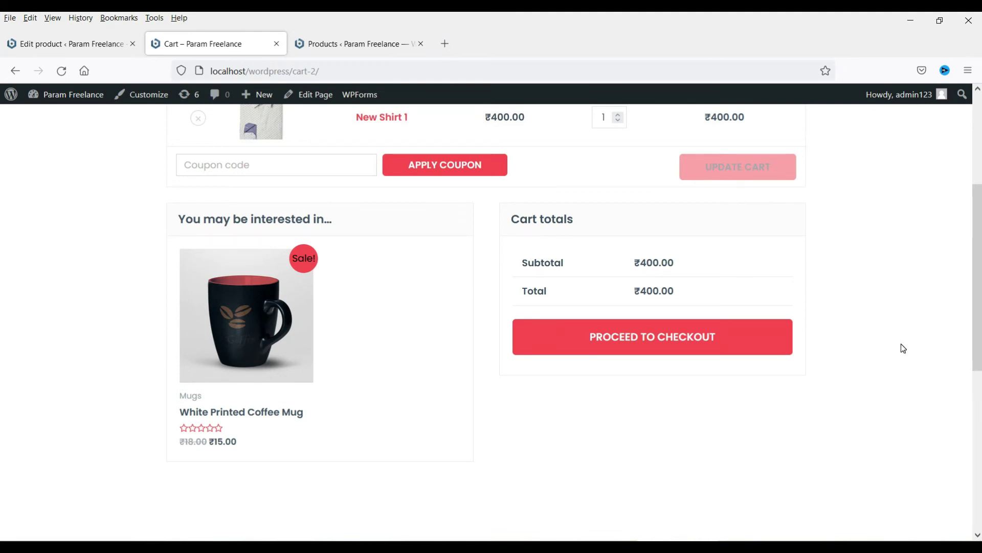
{"action": "scroll", "coordinate": [904, 348], "scroll_direction": "up", "scroll_amount": 4}
Step: Back in the product editor, review the Attributes section of Product data
{"action": "left_click", "coordinate": [83, 45]}
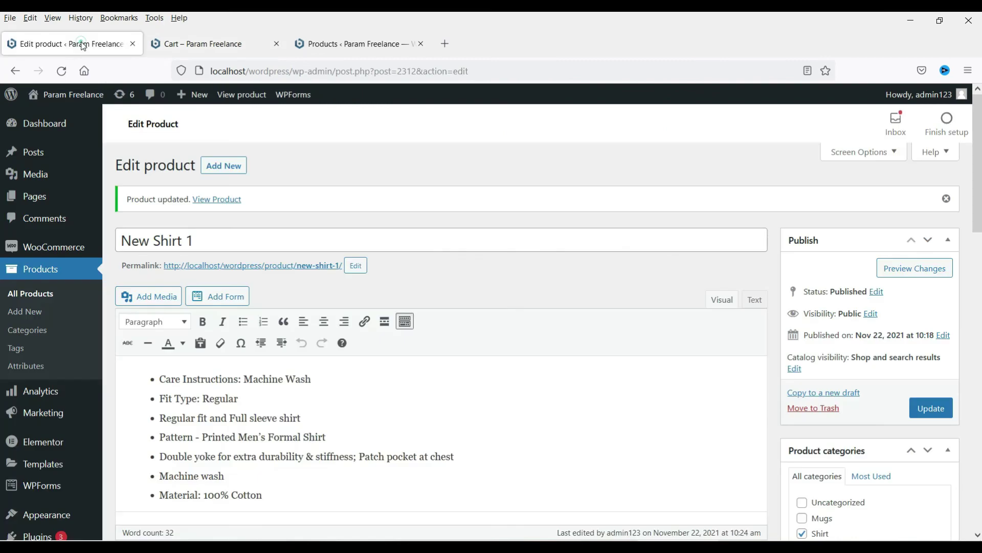
{"action": "scroll", "coordinate": [535, 298], "scroll_direction": "down", "scroll_amount": 10}
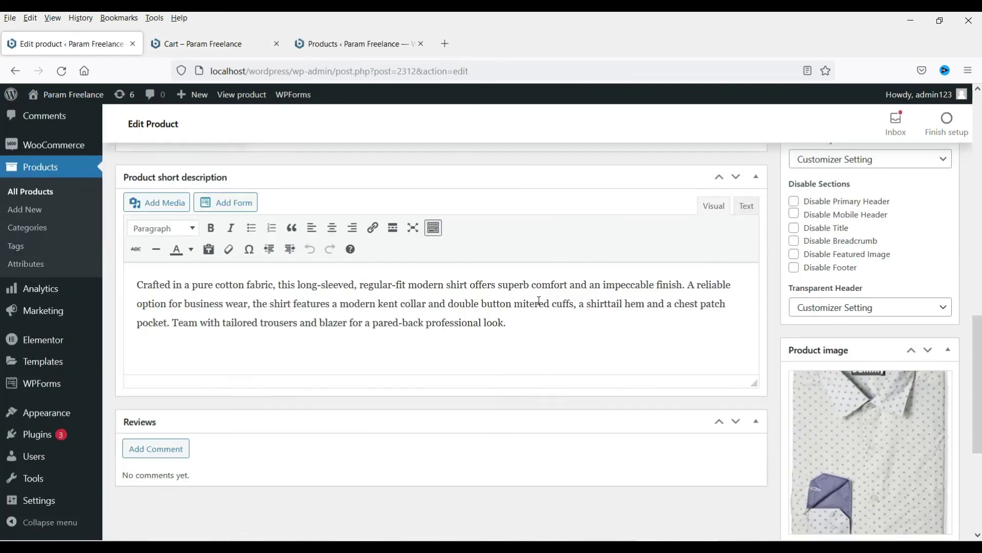
{"action": "scroll", "coordinate": [539, 300], "scroll_direction": "up", "scroll_amount": 5}
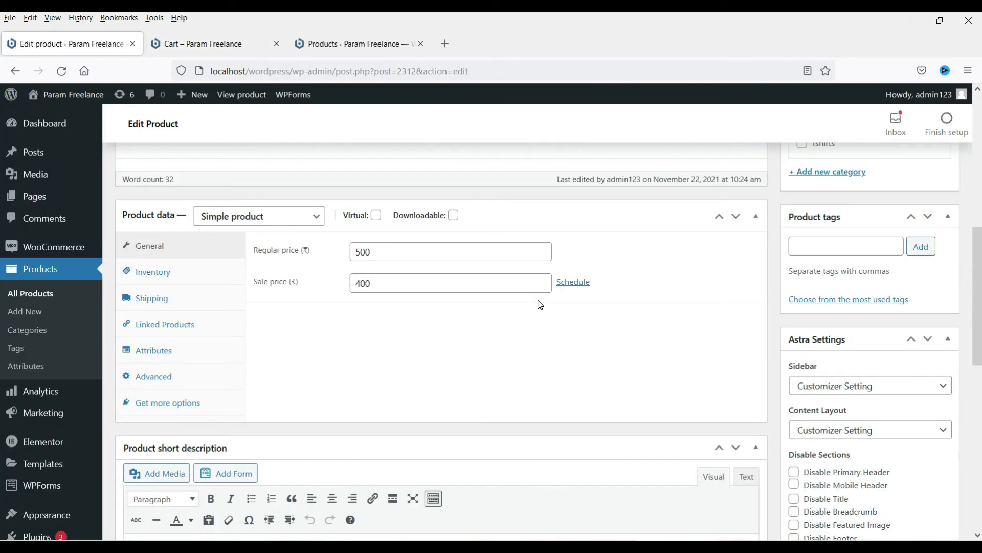
{"action": "left_click", "coordinate": [160, 358]}
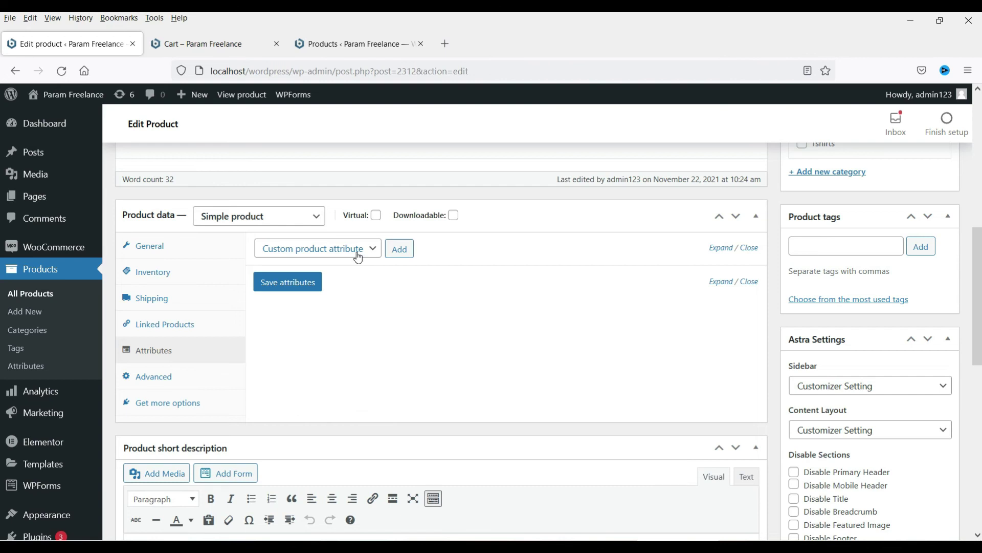
Step: Review the Advanced purchase note field, then the recommended extensions under Get more options
{"action": "left_click", "coordinate": [180, 378]}
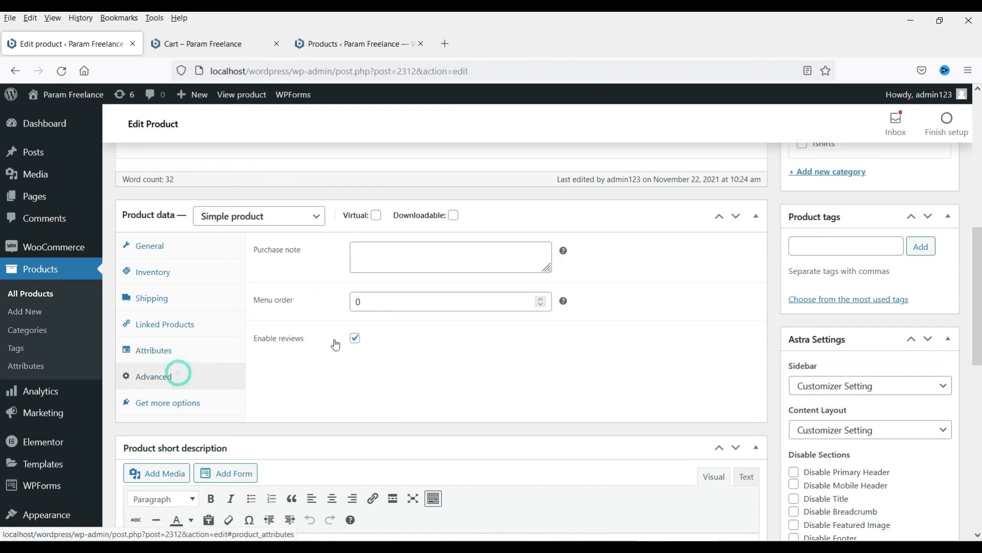
{"action": "left_click", "coordinate": [389, 251]}
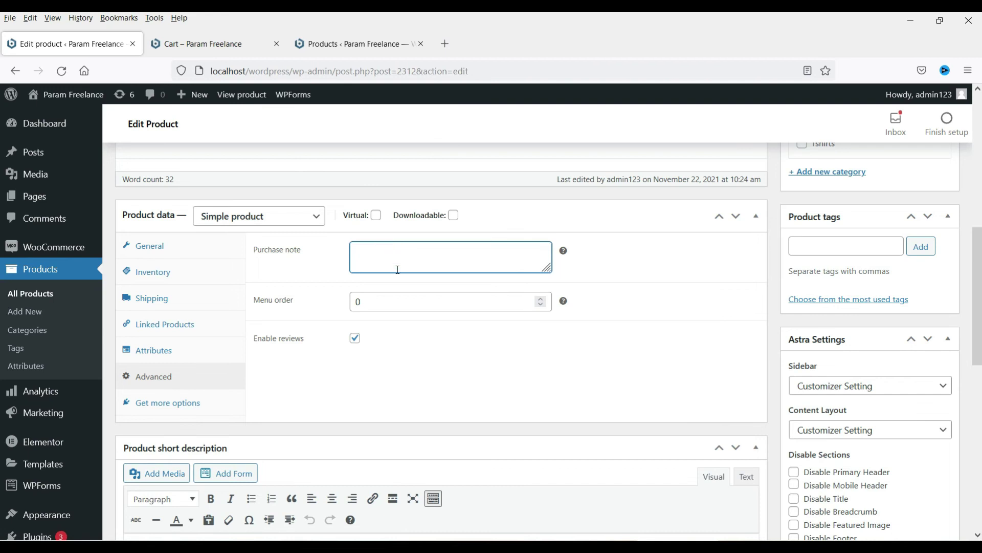
{"action": "left_click", "coordinate": [190, 404]}
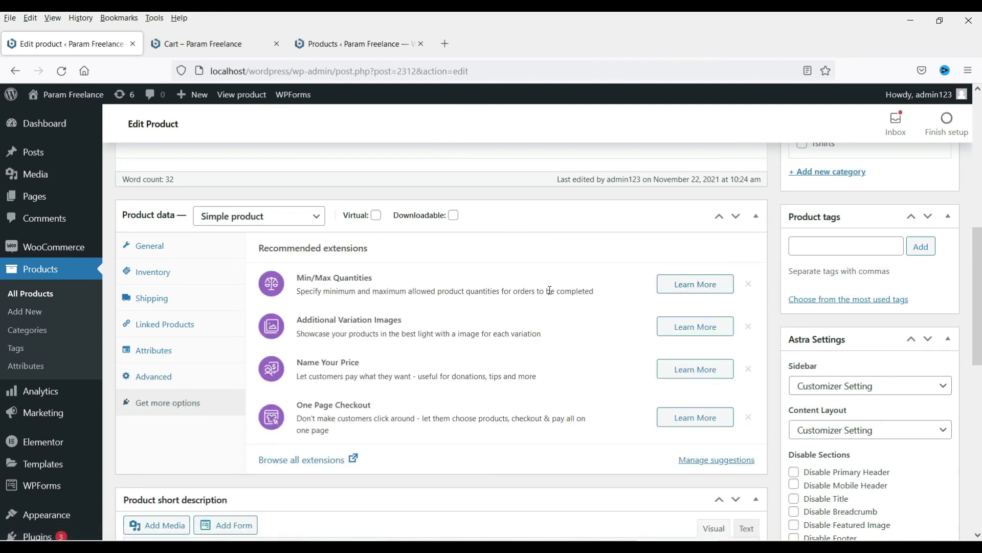
{"action": "scroll", "coordinate": [487, 302], "scroll_direction": "down", "scroll_amount": 3}
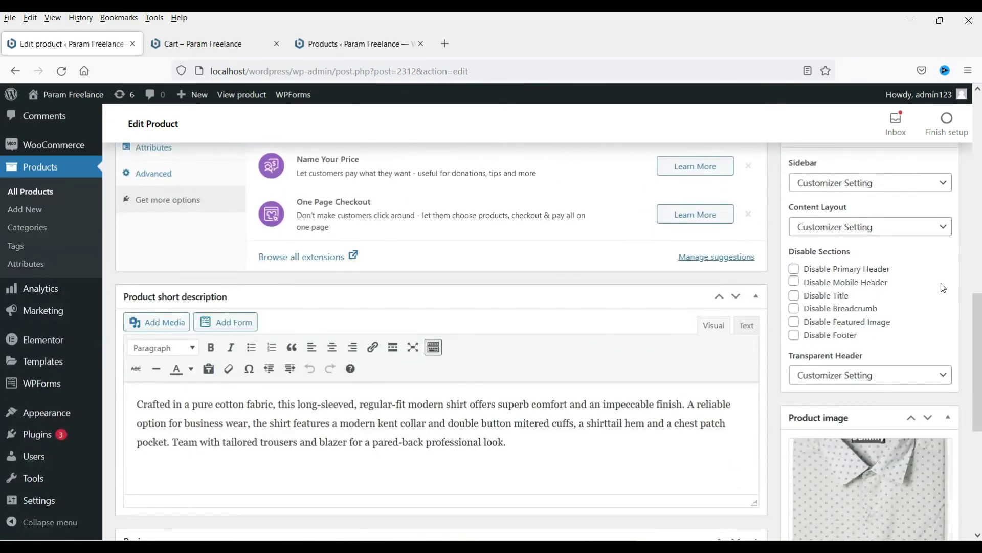
{"action": "scroll", "coordinate": [943, 285], "scroll_direction": "up", "scroll_amount": 2}
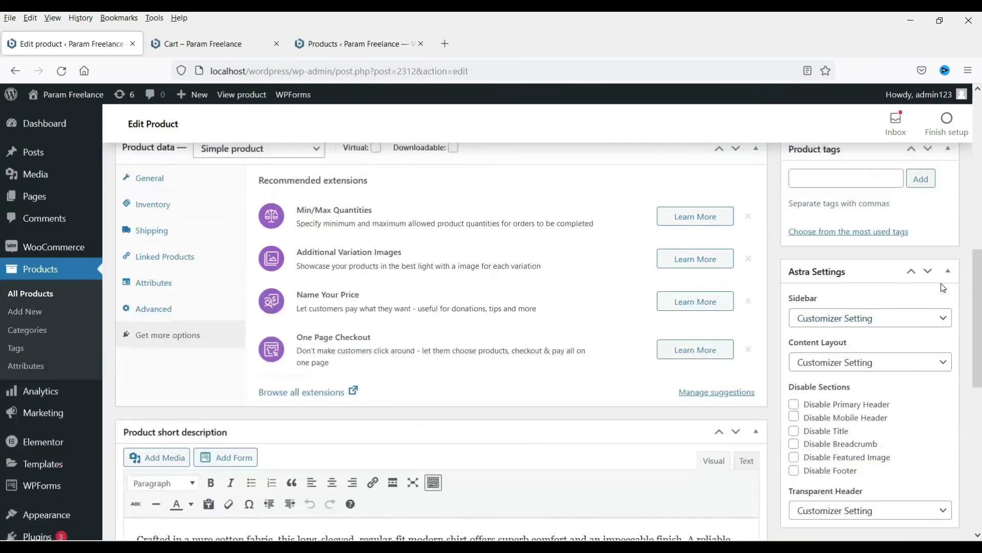
Step: Set the Astra sidebar to Right Sidebar, update New Shirt 1, and close the cart tab
{"action": "left_click", "coordinate": [893, 325]}
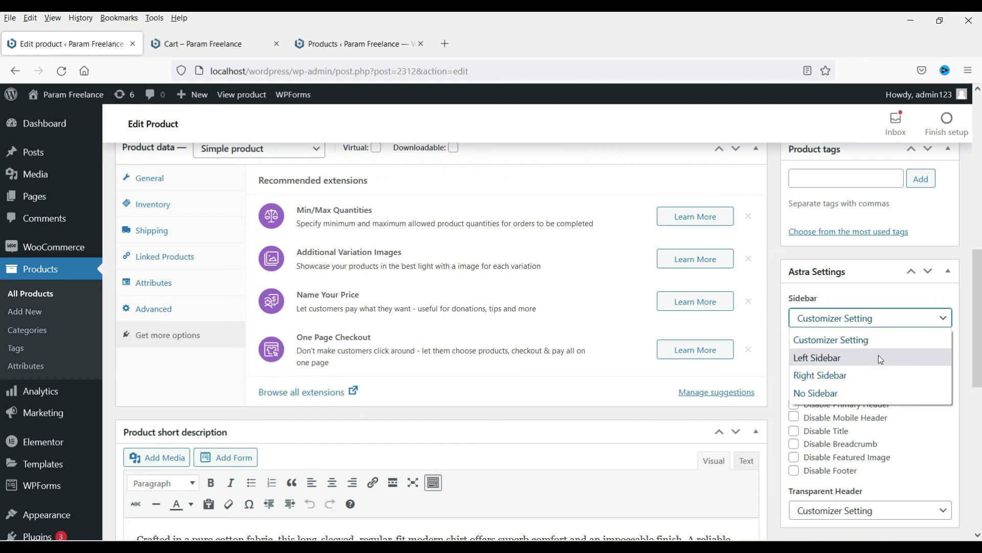
{"action": "left_click", "coordinate": [879, 377]}
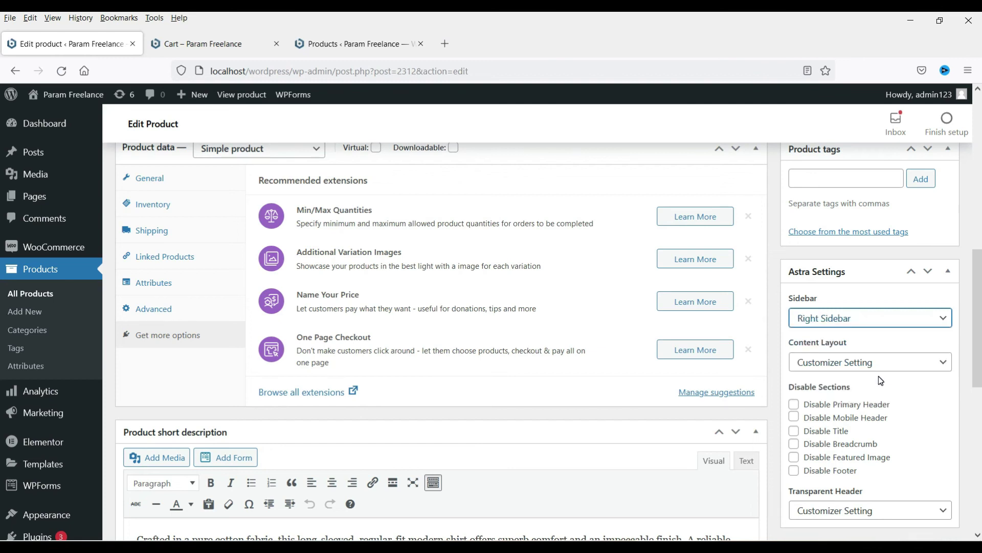
{"action": "scroll", "coordinate": [922, 333], "scroll_direction": "up", "scroll_amount": 10}
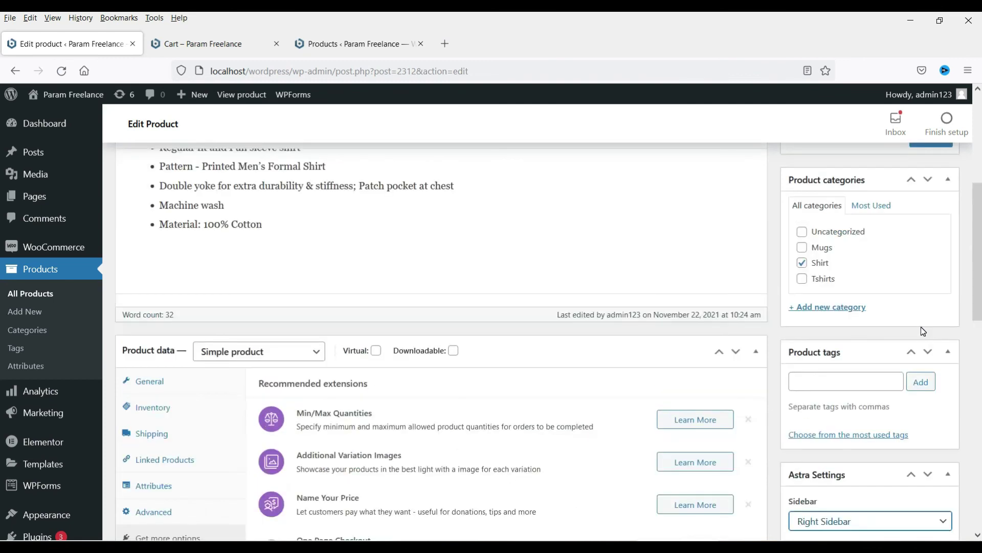
{"action": "left_click", "coordinate": [931, 410]}
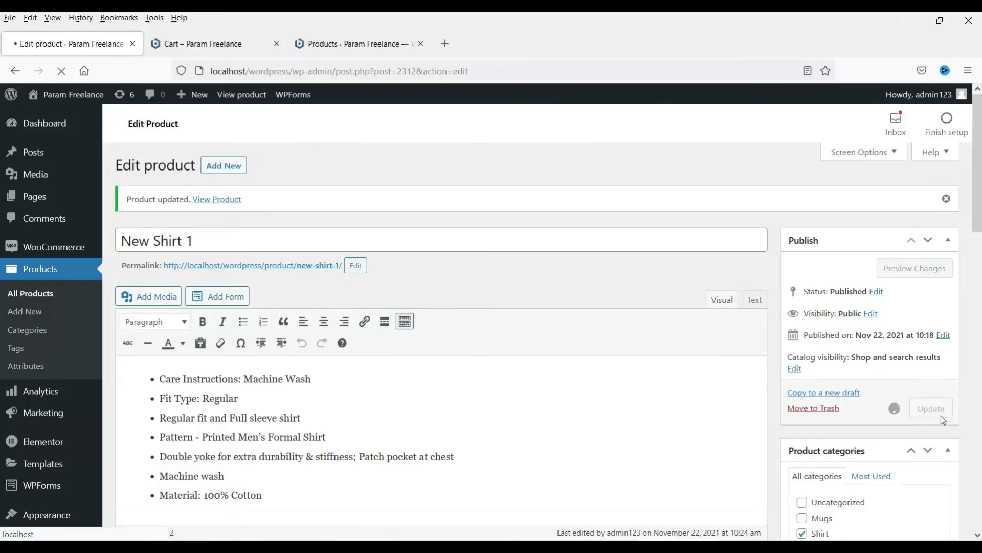
{"action": "left_click", "coordinate": [276, 44]}
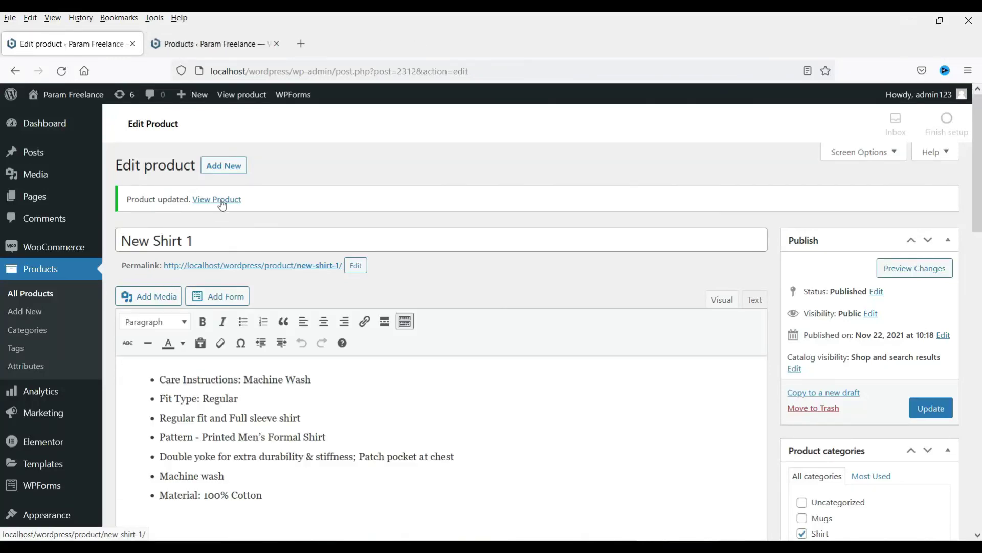
Step: Open New Shirt 1's live product page in a new tab and scroll down it
{"action": "left_click", "coordinate": [317, 278]}
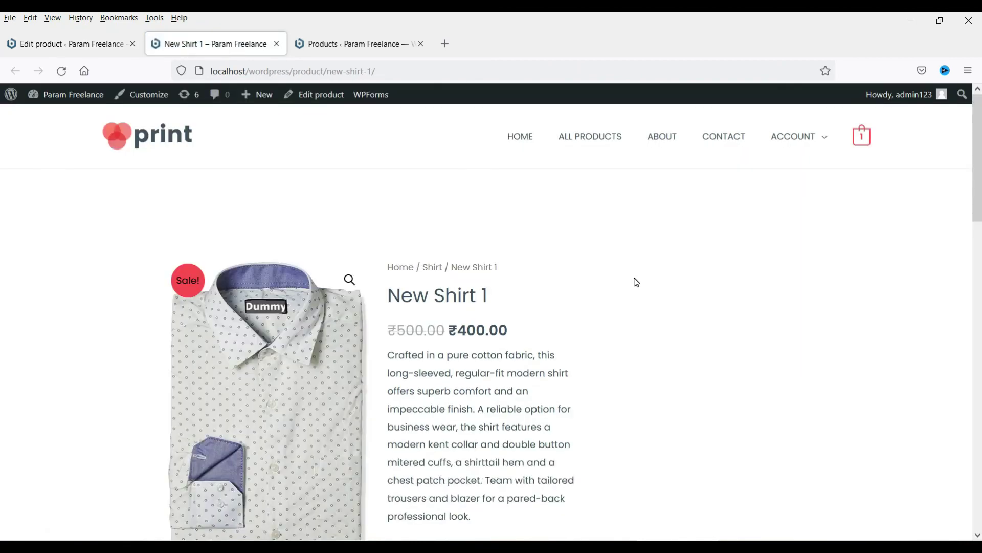
{"action": "scroll", "coordinate": [702, 240], "scroll_direction": "down", "scroll_amount": 4}
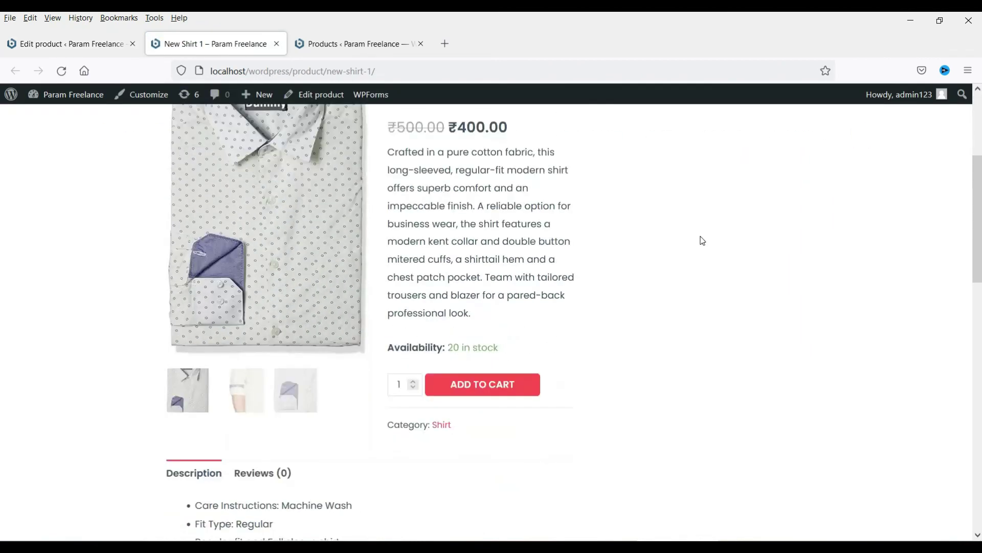